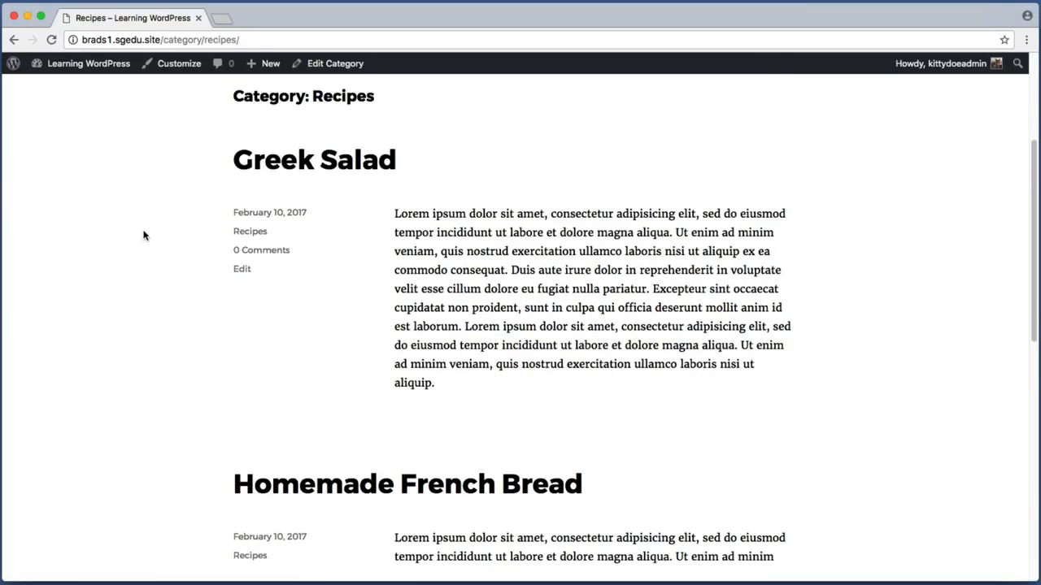
Capture region screenshots of the Recipes archive heading and the Greek Salad post entry
key("super+shift+4")
left_click_drag(214, 131, 433, 174)
scroll(276, 363, "down", 1)
key("super+shift+4")
left_click_drag(210, 373, 675, 450)
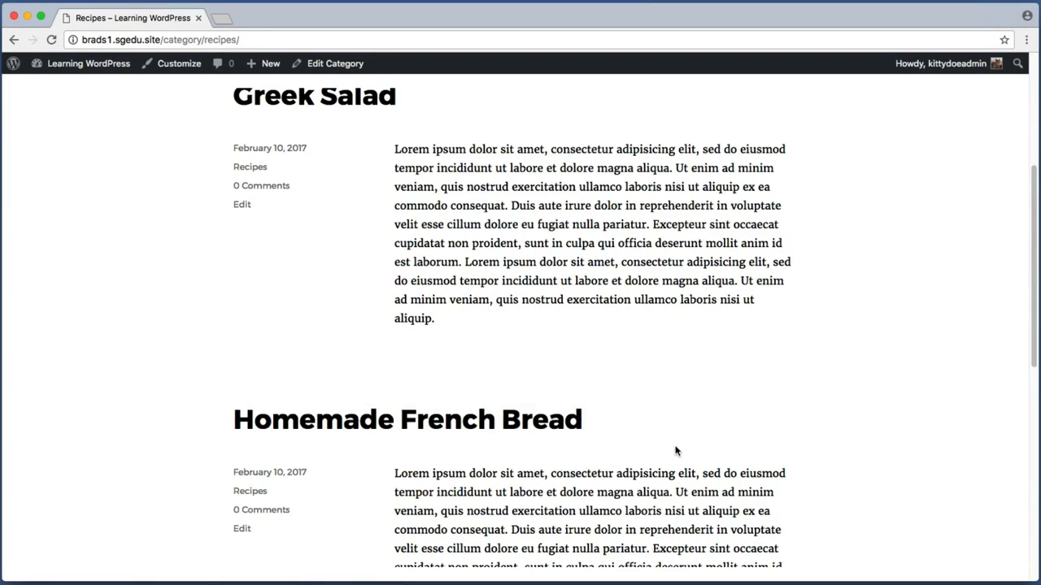
Open the Homemade French Bread post and capture its author and date block
left_click(479, 418)
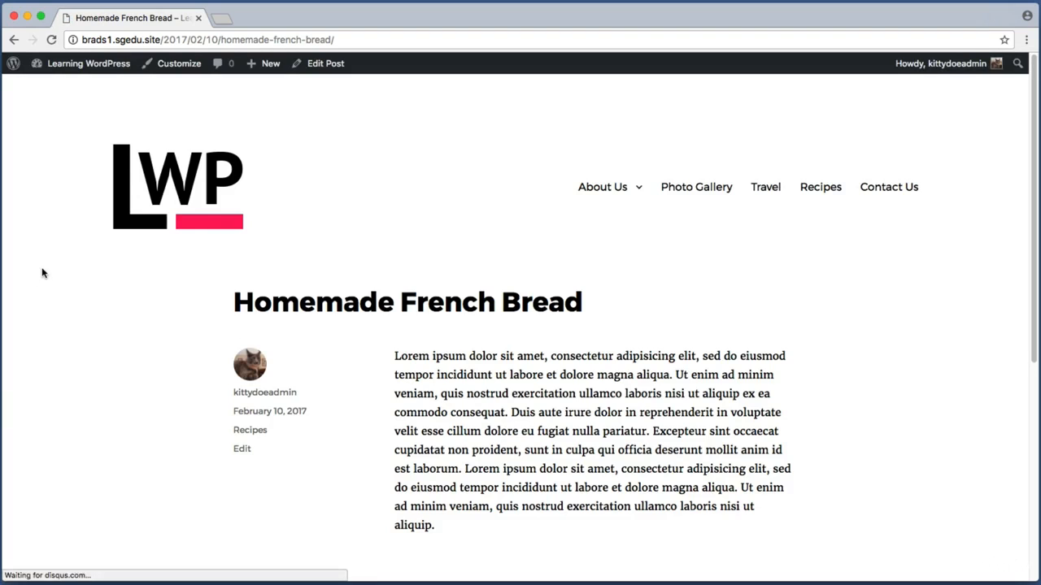
scroll(177, 311, "down", 1)
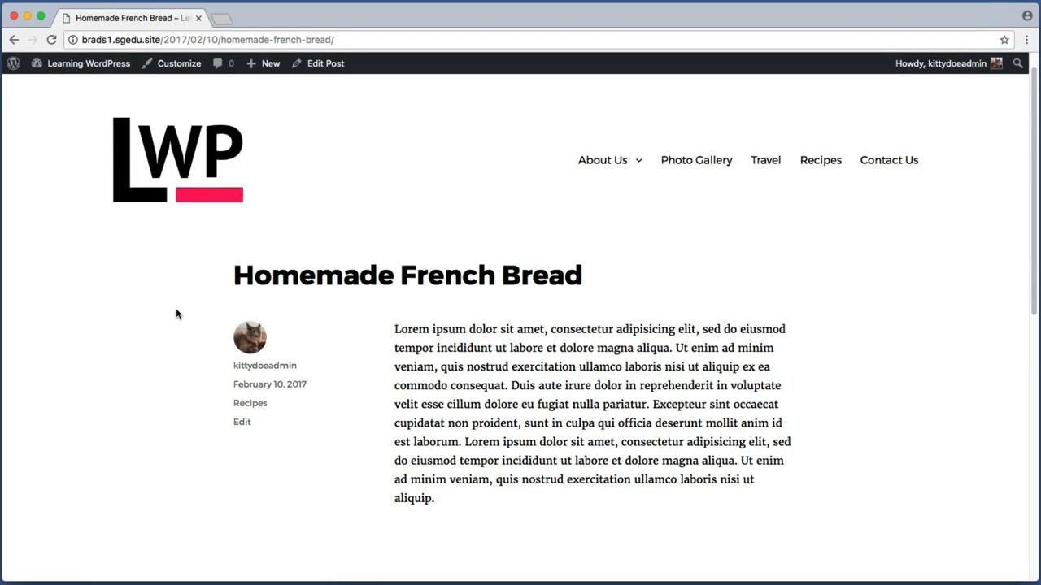
key("super+shift+4")
left_click_drag(197, 297, 291, 356)
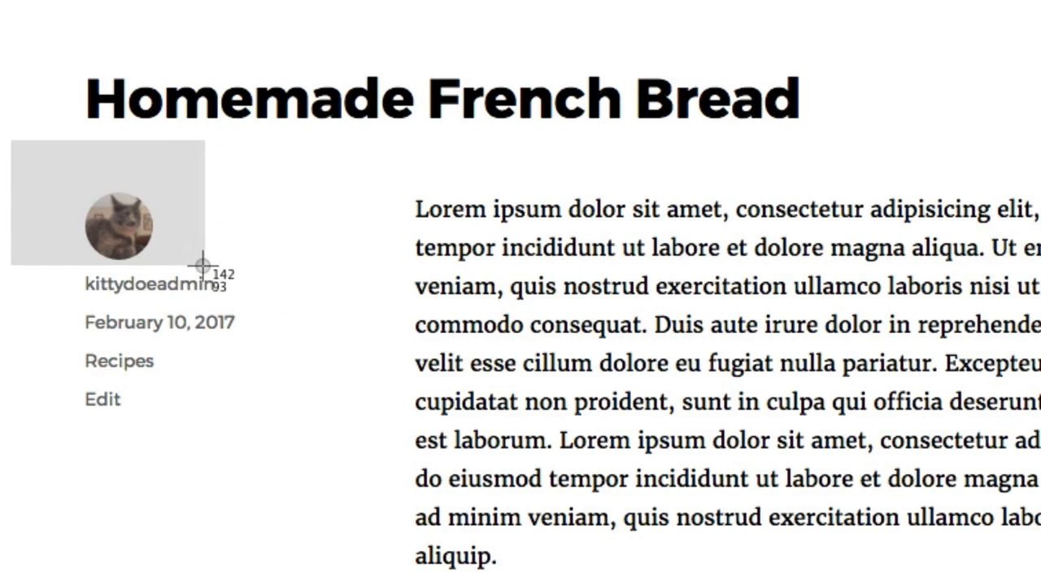
left_click_drag(202, 265, 203, 269)
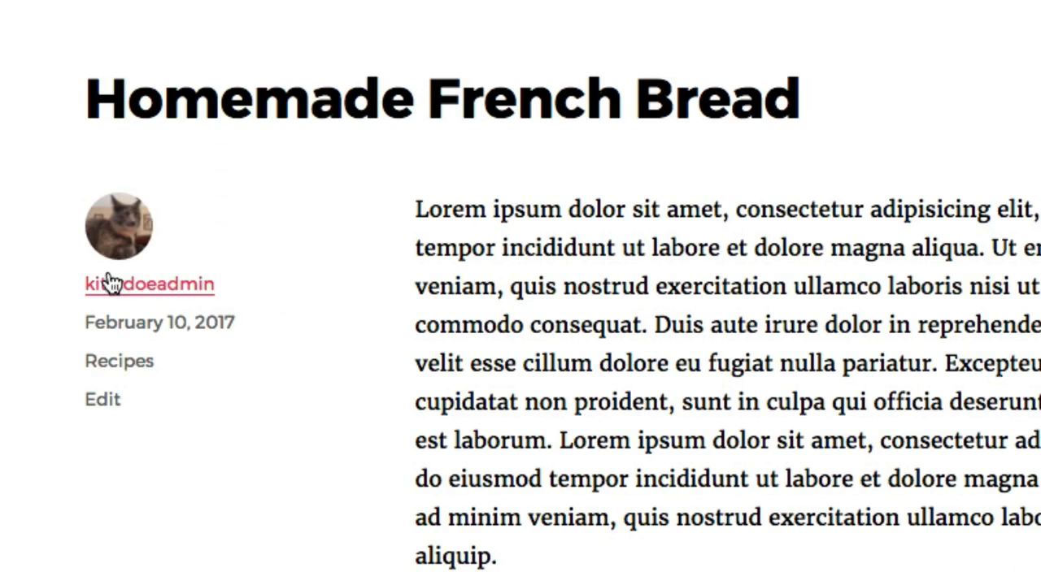
Take screenshots of the avatar and author username, cancelling the last capture
key("super+shift+4")
left_click_drag(72, 257, 272, 298)
key("super+shift+4")
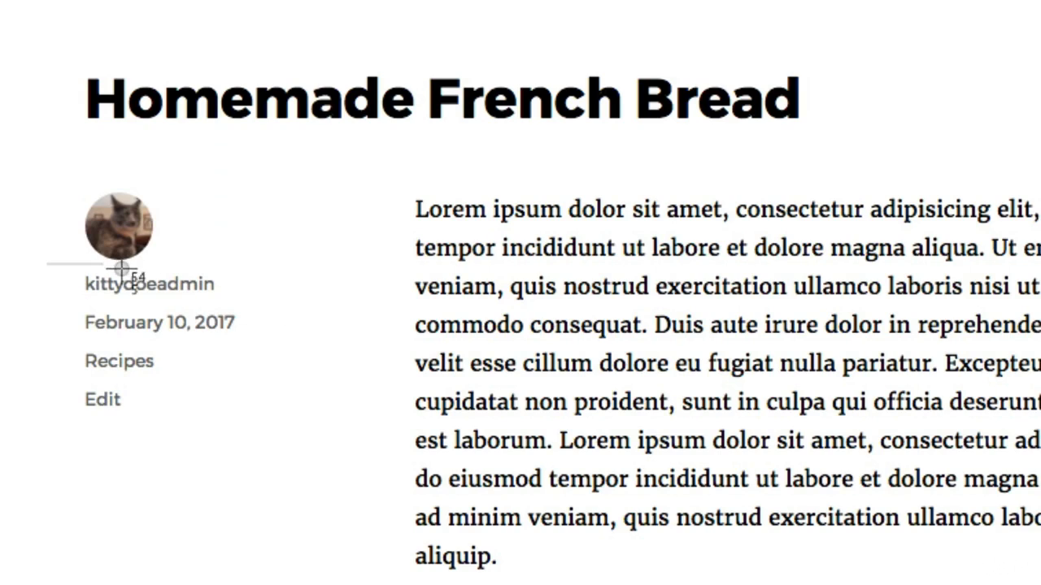
left_click_drag(46, 262, 261, 301)
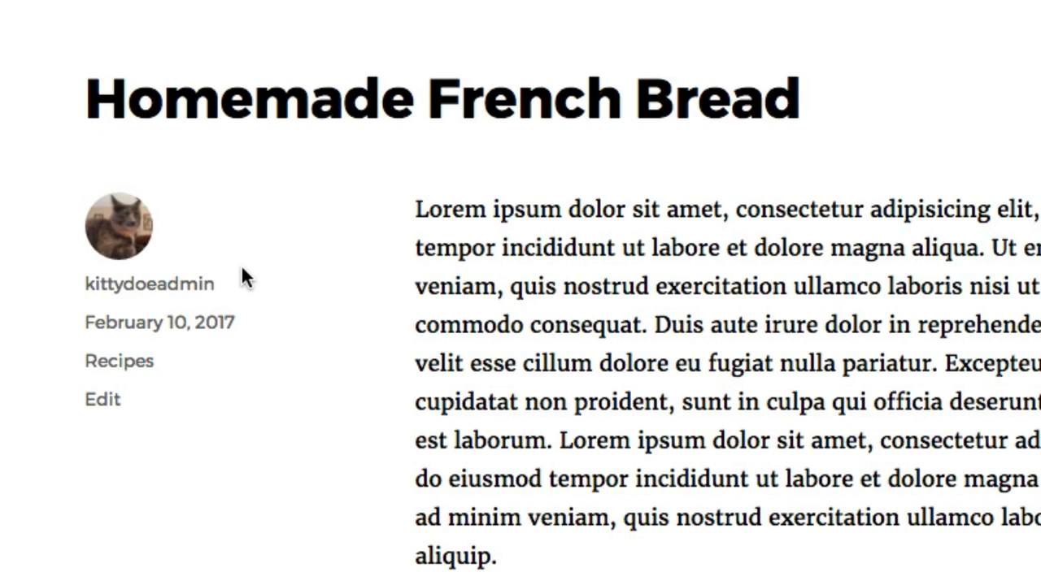
key("super+shift+4")
left_click_drag(237, 274, 240, 305)
key("super+shift+4")
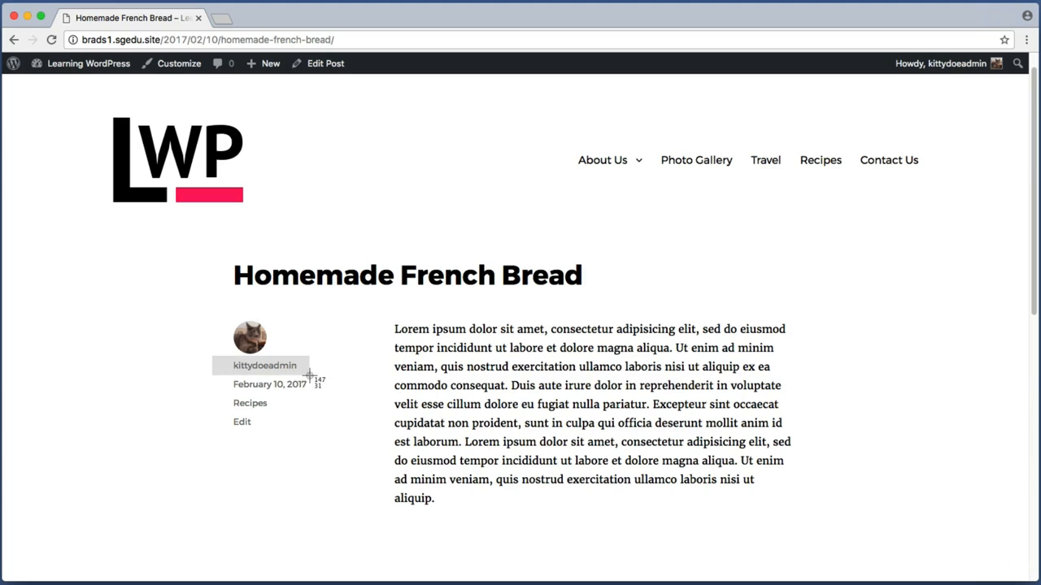
left_click_drag(309, 375, 311, 378)
key("super+shift+4")
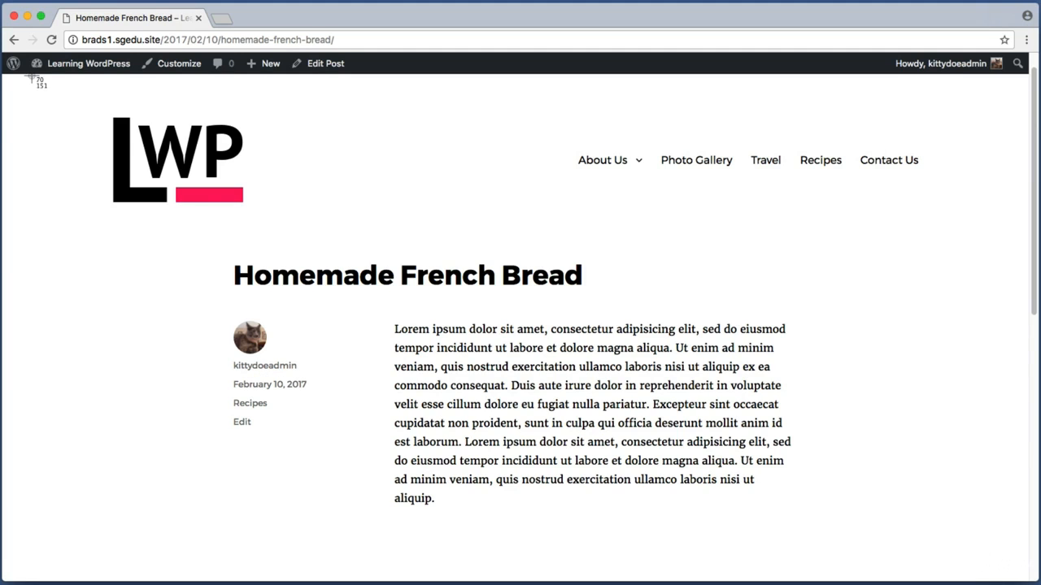
key("Escape")
Go to the admin Users list and capture the Administrator's row
left_click(106, 63)
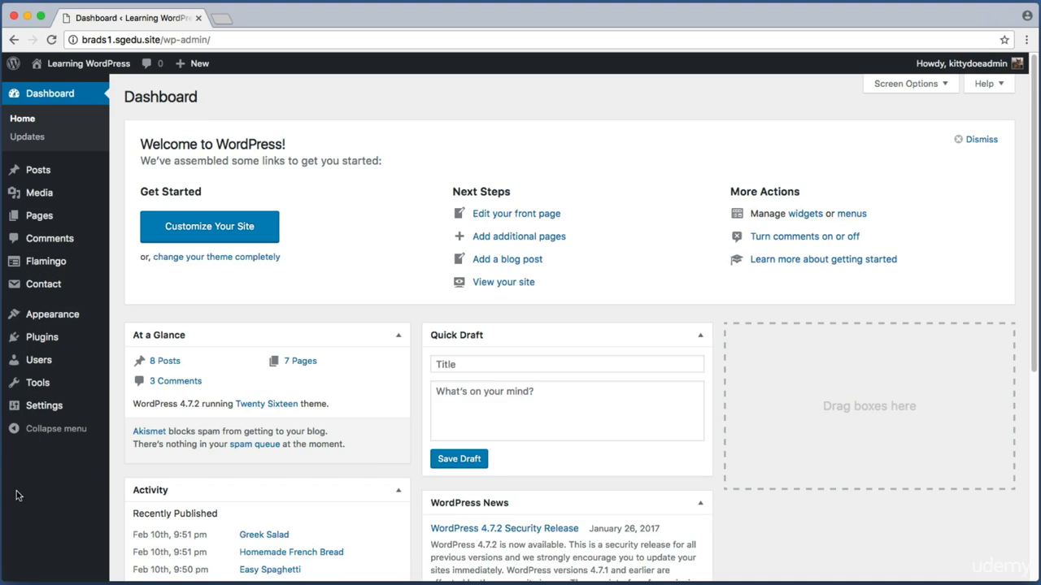
left_click(61, 365)
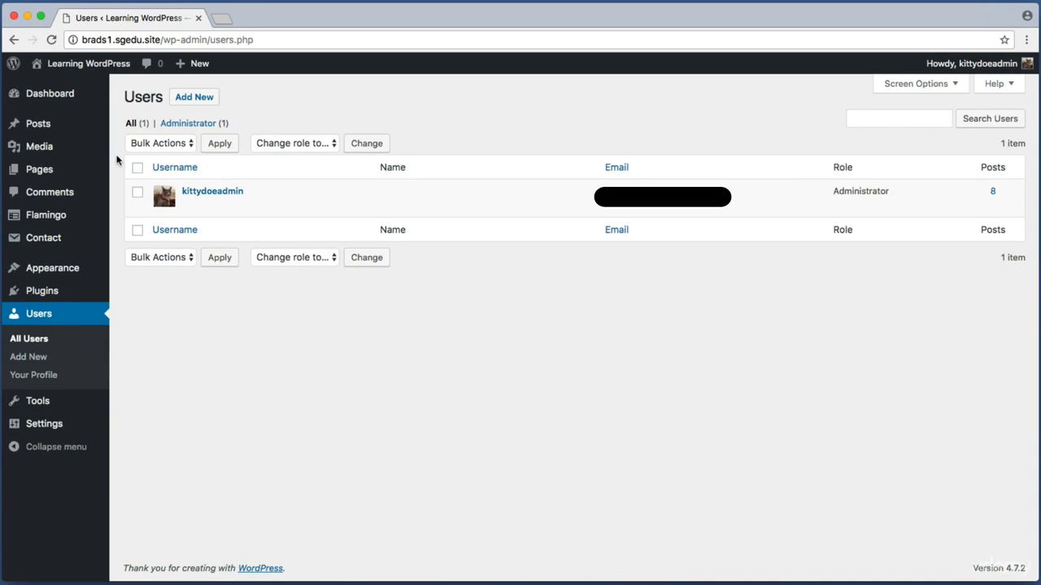
key("super+shift+4")
left_click_drag(125, 176, 749, 212)
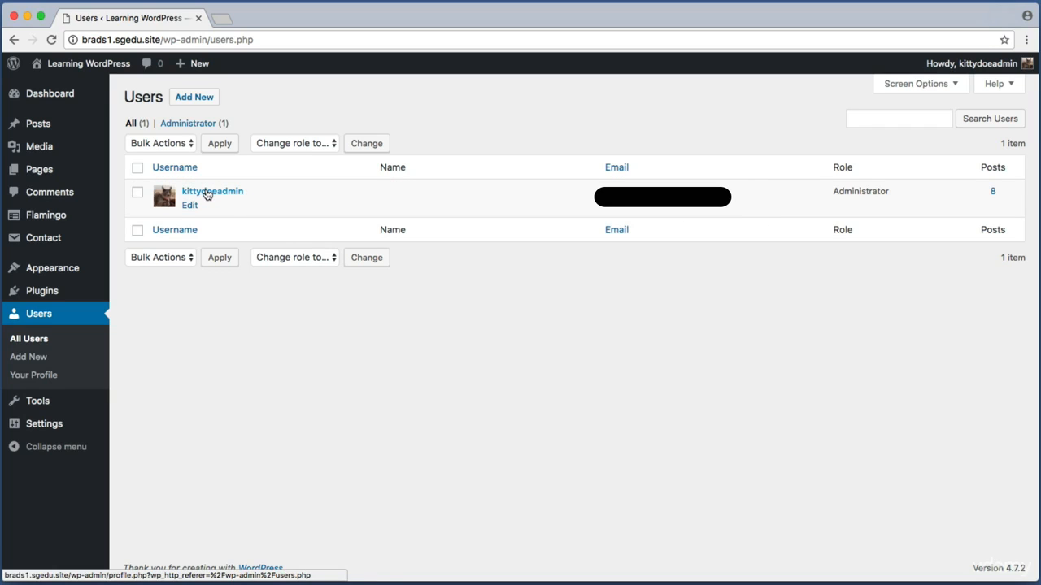
Capture the admin username in the list and open the administrator's profile
key("super+shift+4")
left_click_drag(181, 184, 264, 198)
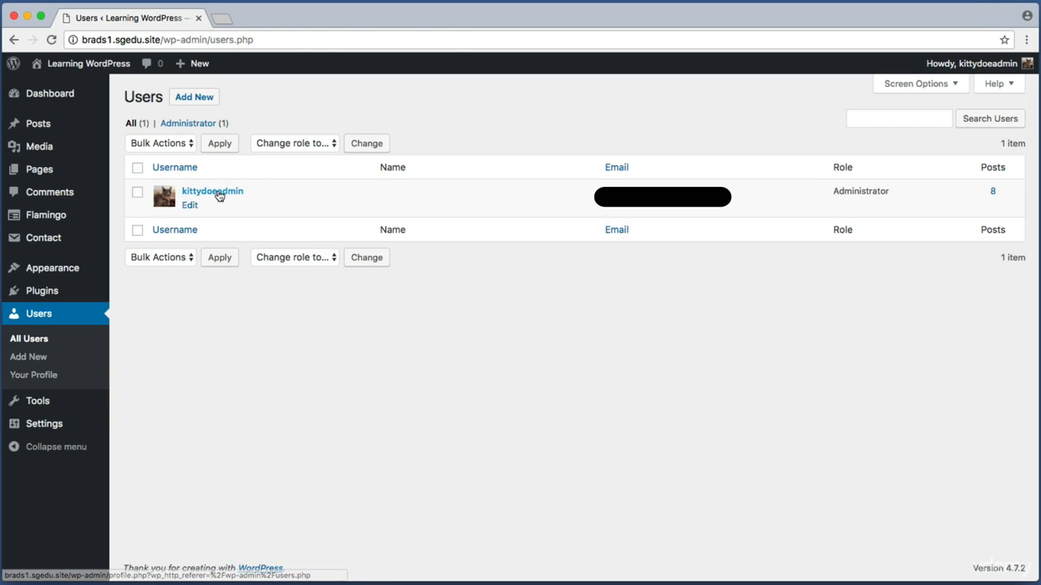
left_click(218, 195)
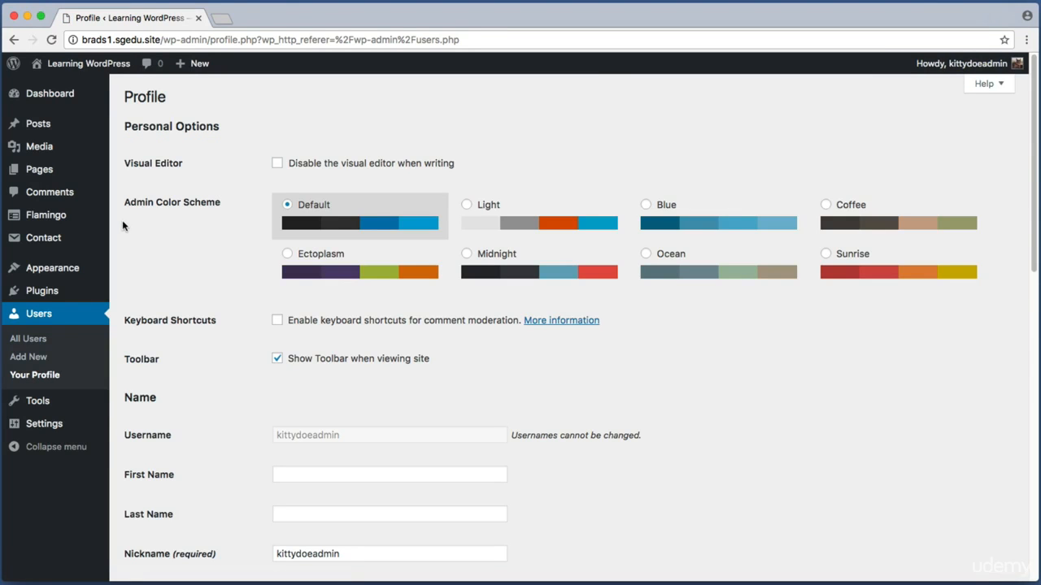
key("super+shift+4")
left_click_drag(120, 386, 753, 583)
scroll(1034, 261, "down", 3)
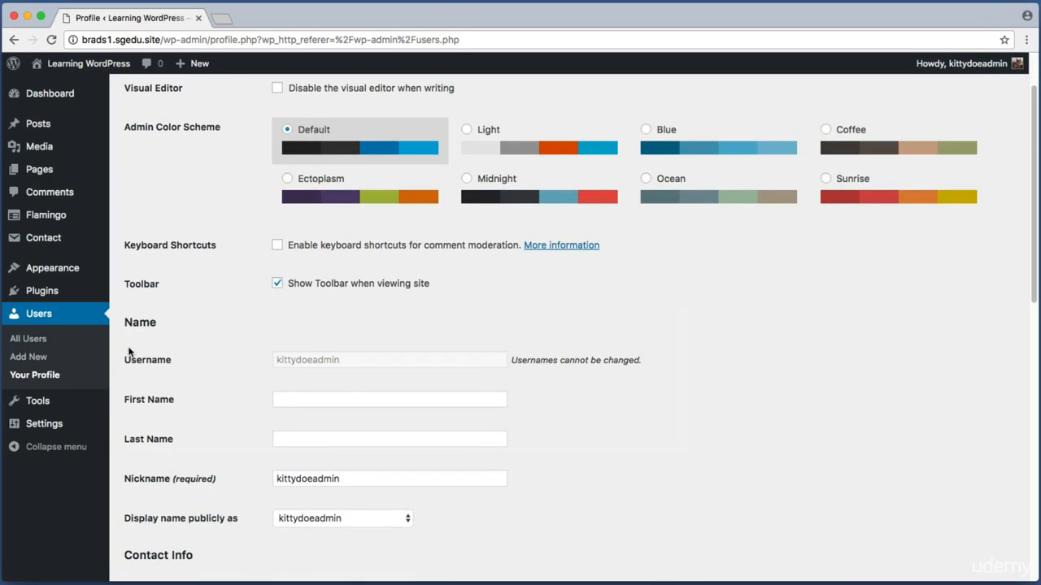
key("super+shift+4")
left_click_drag(123, 348, 267, 358)
left_click_drag(353, 365, 281, 363)
left_click(274, 365)
key("super+shift+4")
left_click_drag(122, 387, 533, 426)
key("super+shift+4")
left_click_drag(112, 419, 531, 462)
key("super+shift+4")
left_click_drag(124, 463, 533, 495)
left_click(355, 403)
Enter the first name and last initial, then clear the existing username-based nickname
type("K")
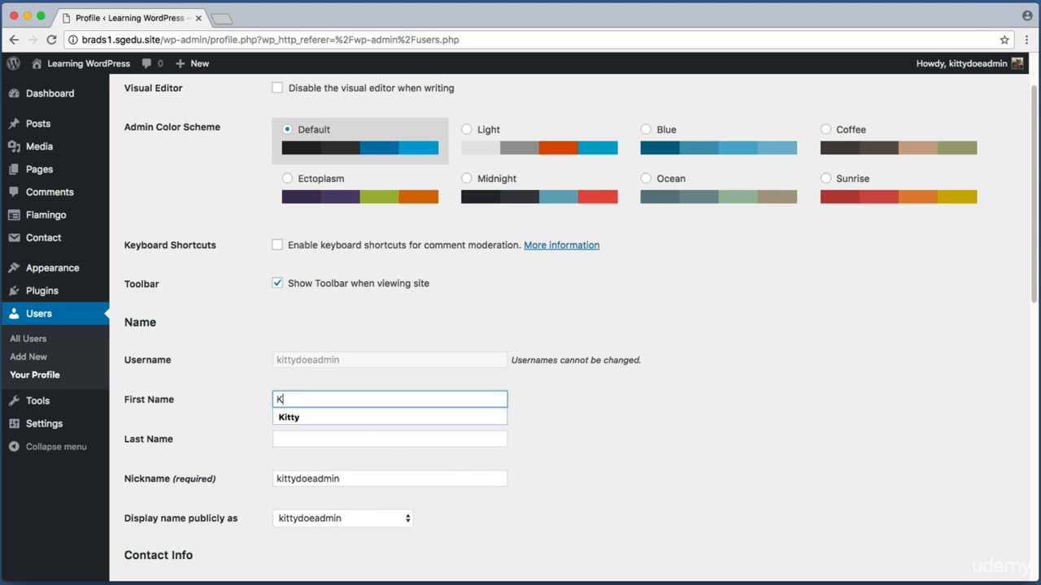
type("itty")
left_click(407, 429)
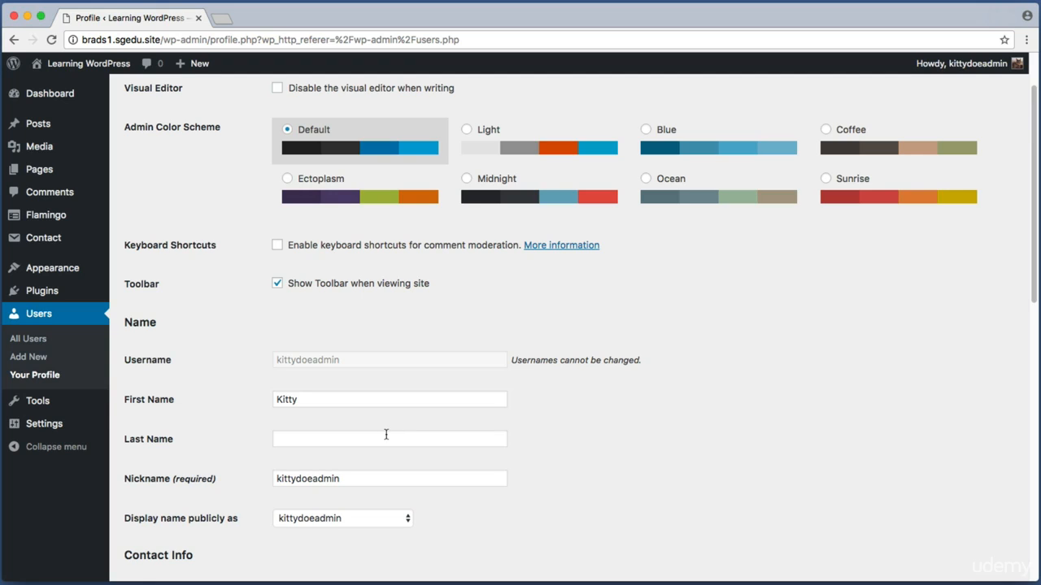
left_click(311, 440)
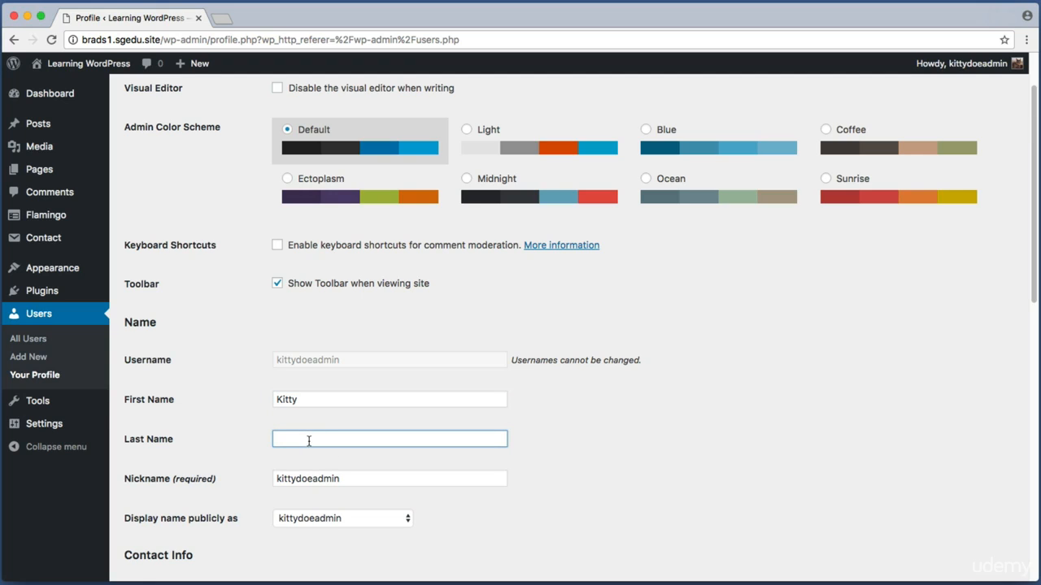
type("Doe")
left_click(333, 430)
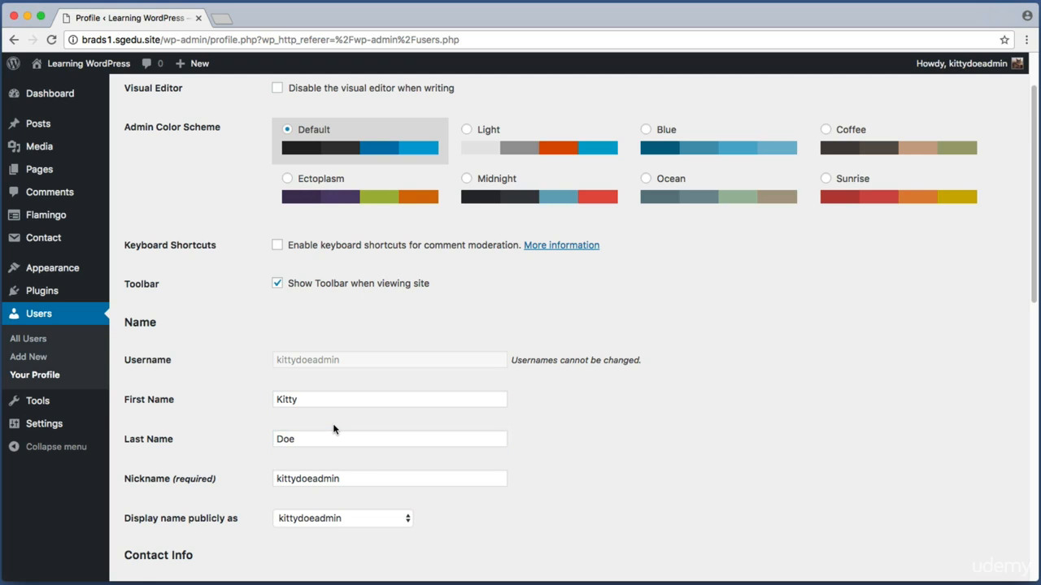
left_click(366, 476)
left_click_drag(416, 480, 165, 461)
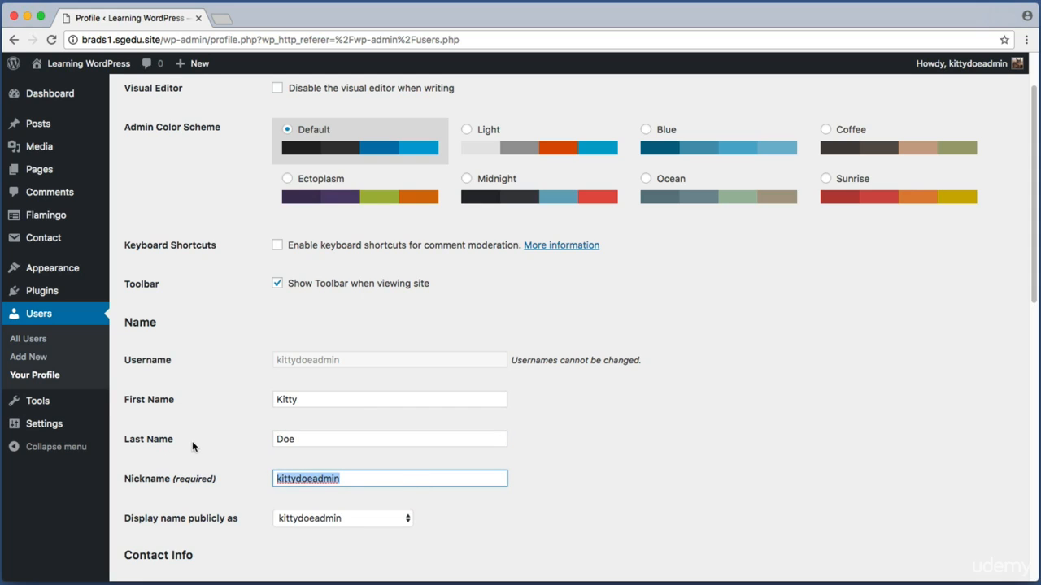
key("BackSpace")
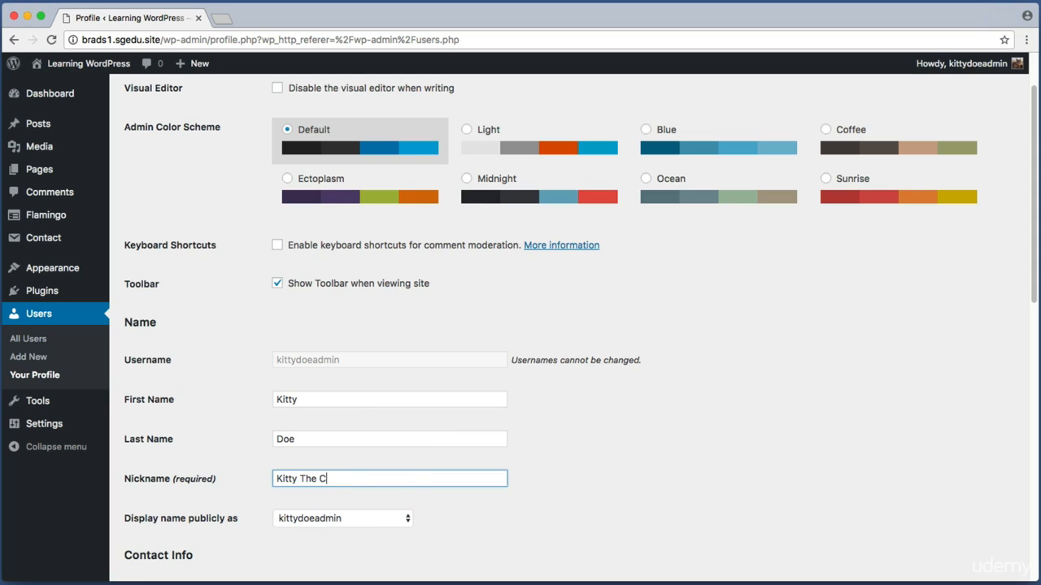
Screenshot the name fields and the public display name setting, then expand its choices
key("super+shift+4")
left_click_drag(119, 388, 518, 494)
key("Escape")
key("super+shift+4")
left_click_drag(112, 507, 429, 532)
left_click(343, 518)
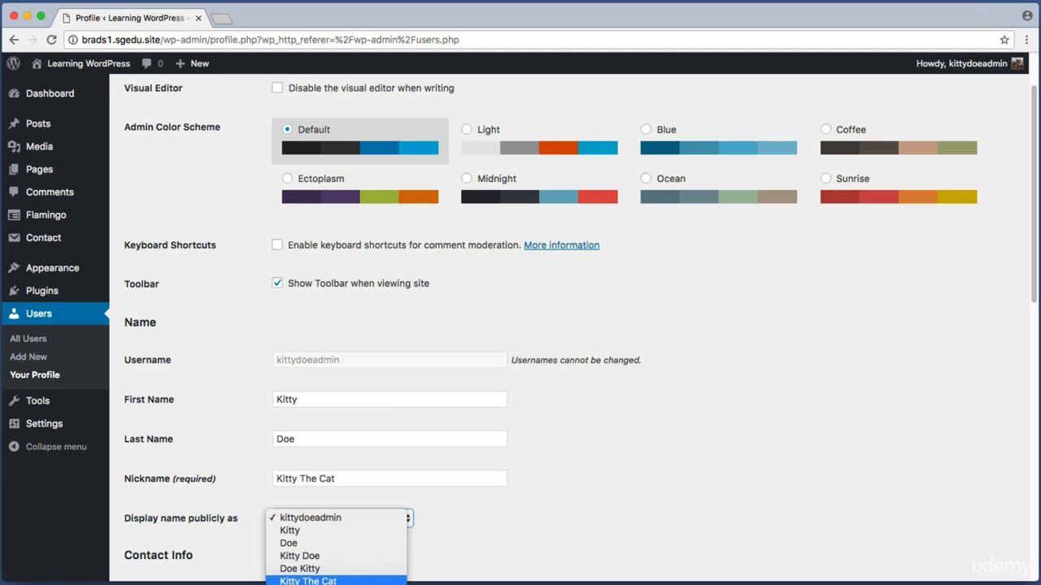
Make the nickname the public display name, update the profile, and view the live site
left_click(330, 581)
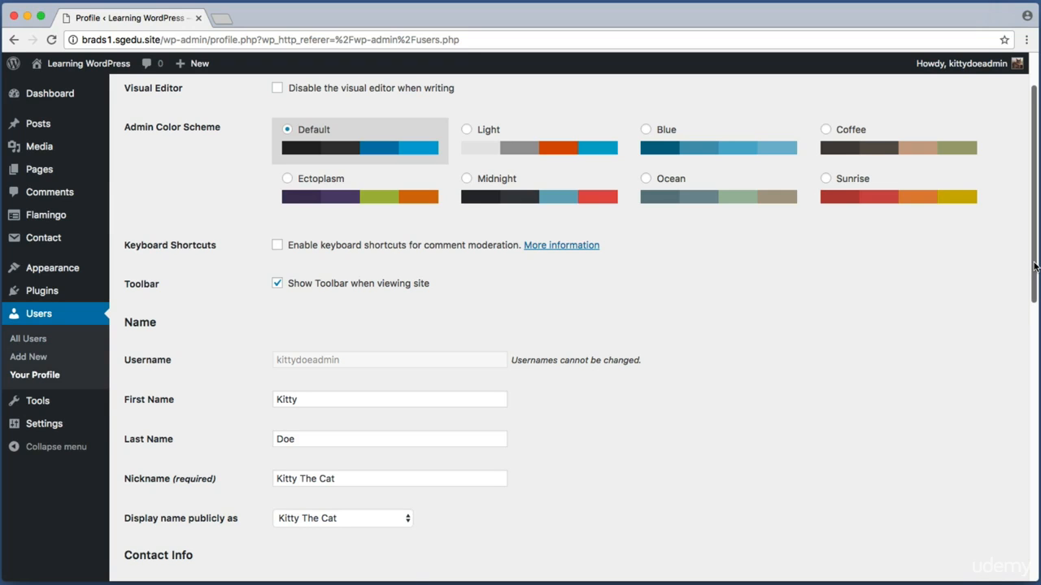
left_click_drag(1034, 267, 1034, 544)
key("super+shift+4")
left_click_drag(228, 533, 118, 486)
left_click(183, 522)
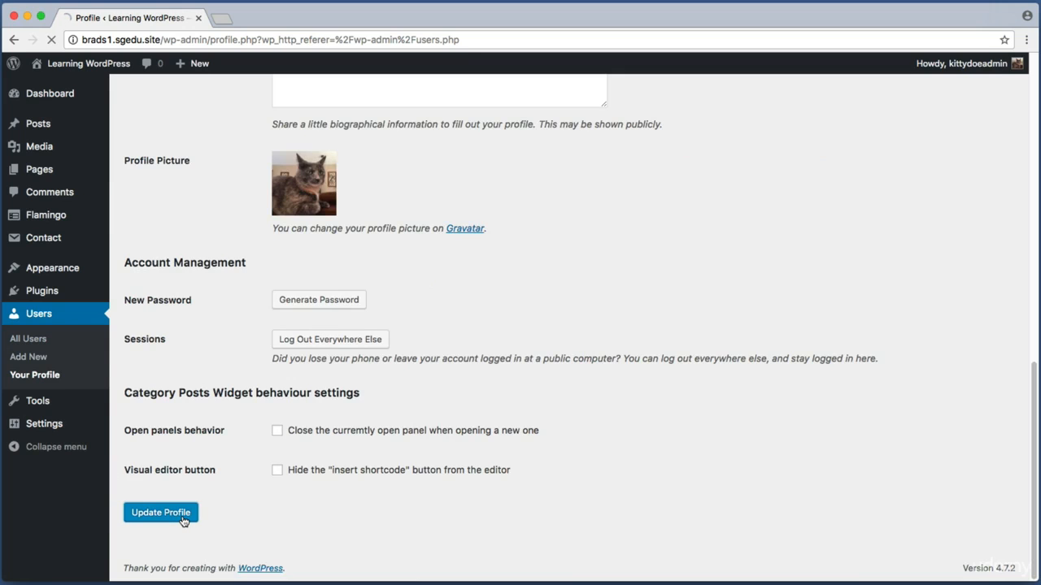
left_click(117, 71, "super")
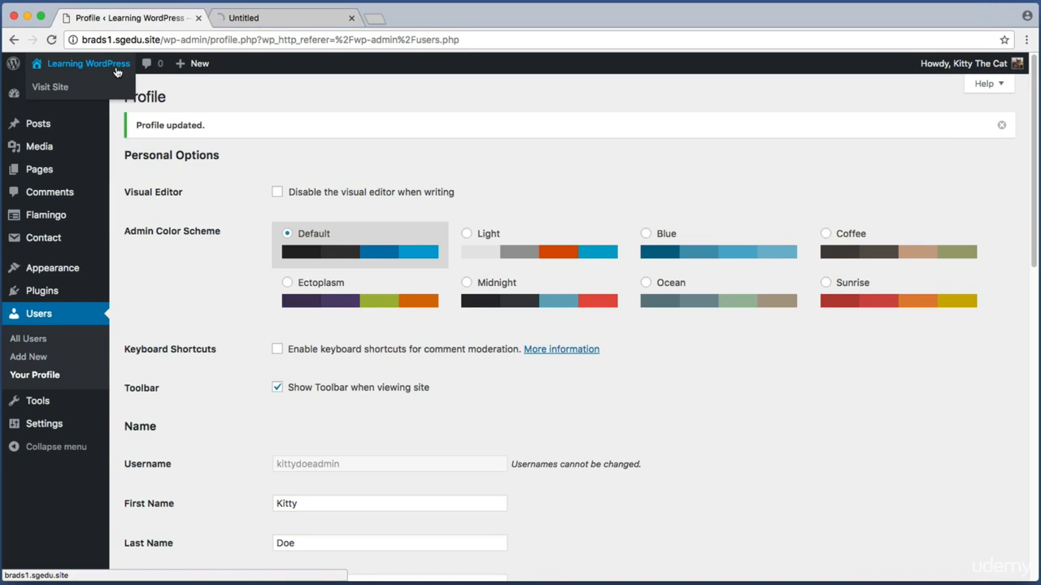
left_click(261, 25)
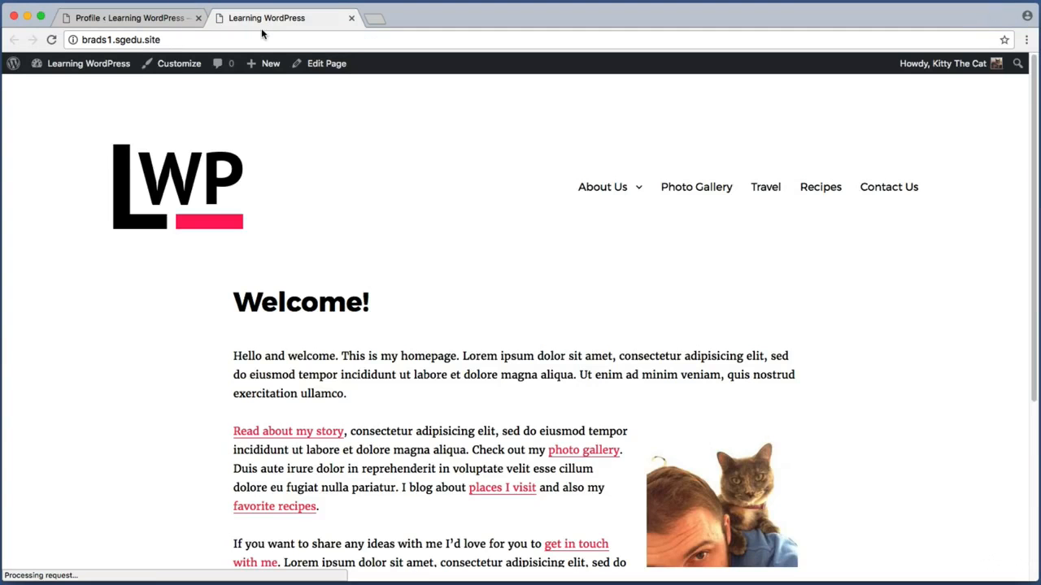
Open the Homemade French Bread post from the Recipes category
left_click(821, 187)
scroll(407, 301, "down", 8)
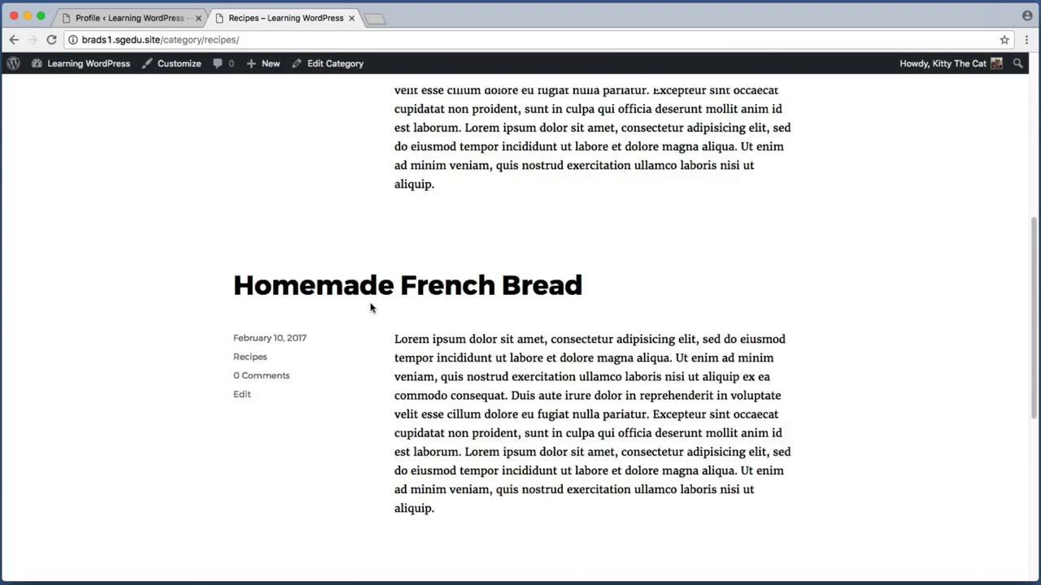
left_click(300, 291)
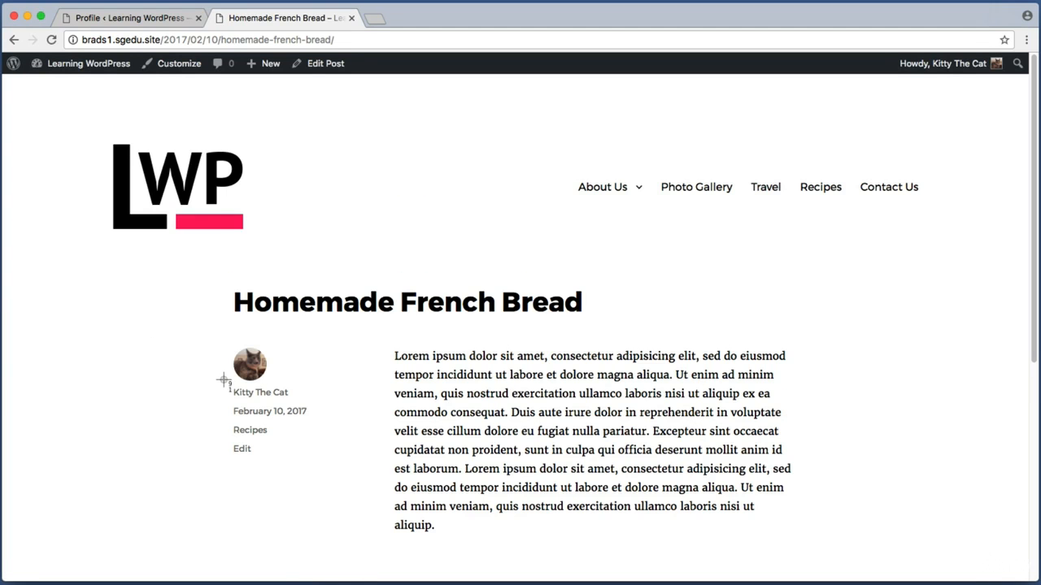
Capture screenshots of the post's author avatar and display name
mouse_move(210, 380)
left_mouse_down()
mouse_move(192, 371)
mouse_move(314, 401)
mouse_move(296, 406)
mouse_move(303, 401)
left_mouse_up()
key("super+shift+4")
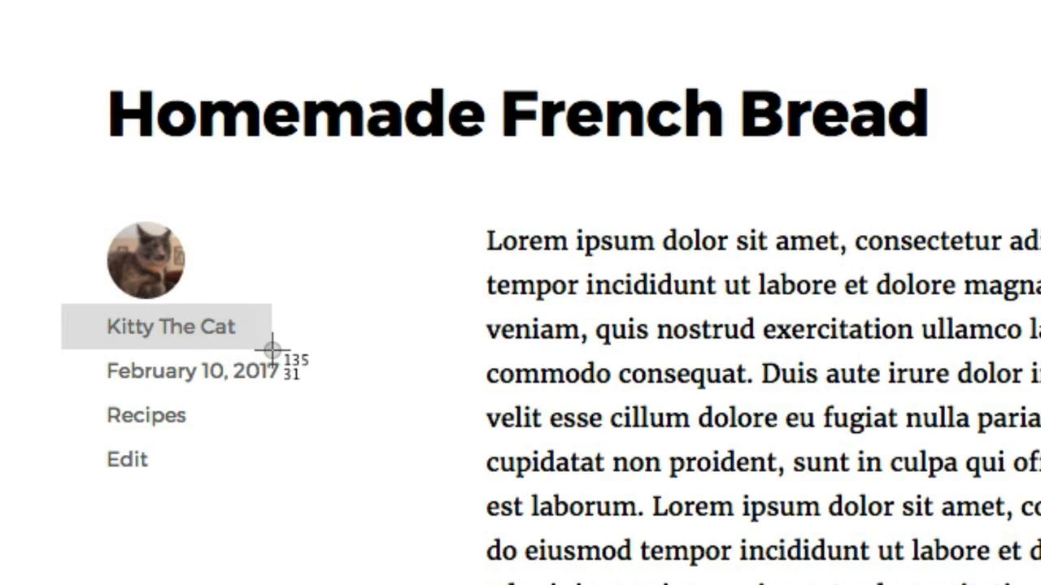
mouse_move(272, 350)
left_mouse_down()
mouse_move(239, 351)
mouse_move(345, 336)
mouse_move(266, 350)
left_mouse_up()
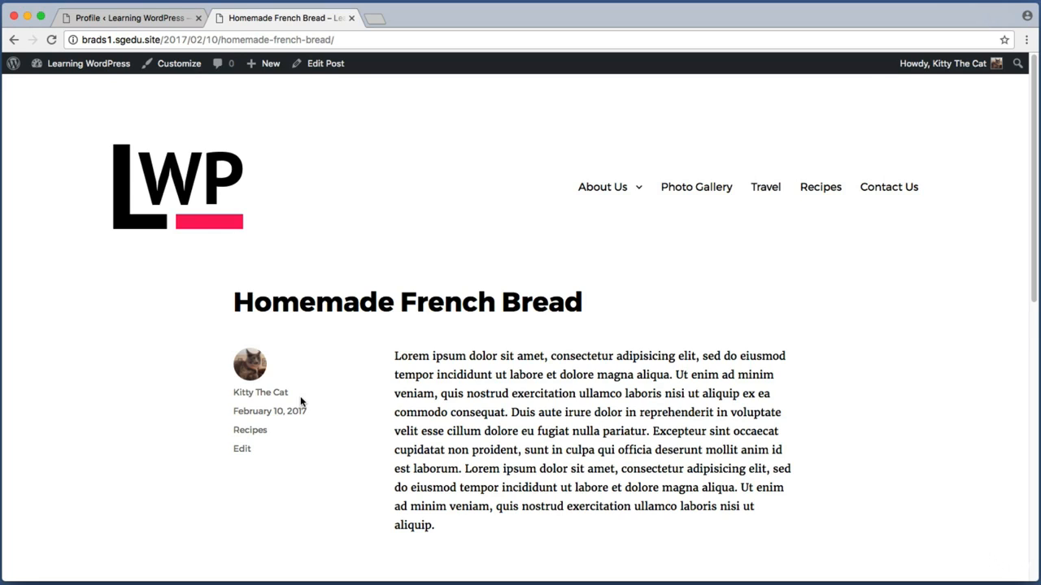
key("super+shift+4")
left_click_drag(225, 339, 302, 385)
key("super+shift+4")
left_click_drag(221, 338, 280, 379)
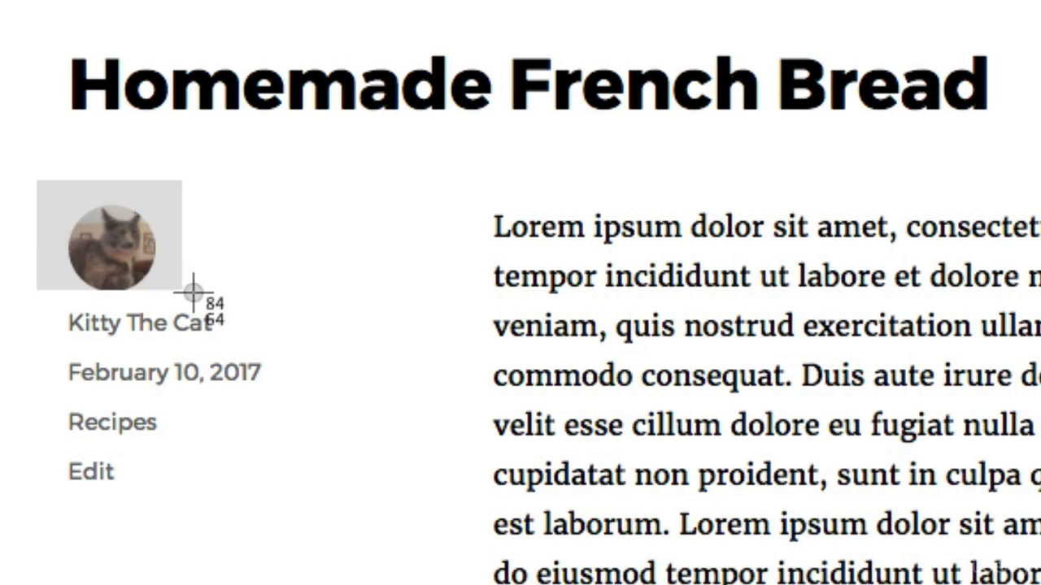
mouse_move(193, 292)
left_mouse_down()
mouse_move(201, 273)
mouse_move(206, 282)
left_mouse_up()
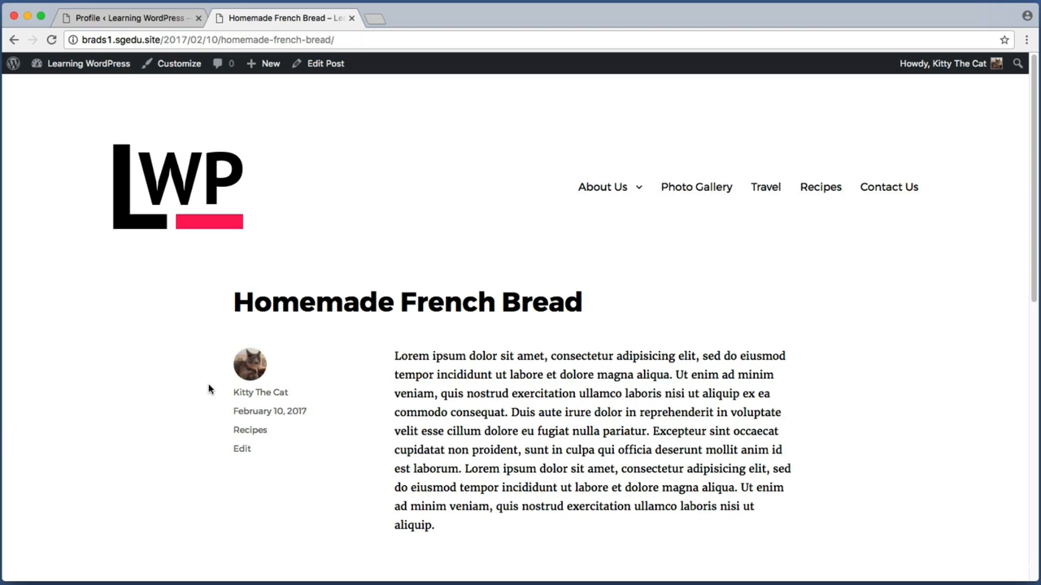
key("super+shift+4")
Finish capturing the author block, then return to the Learning WordPress site tab
left_click_drag(226, 341, 326, 480)
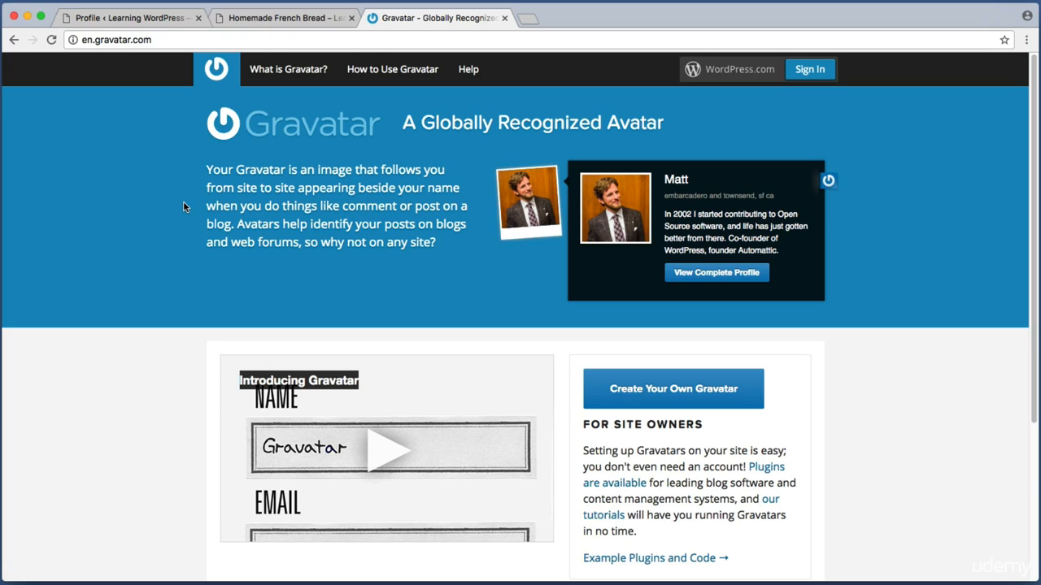
left_click(139, 18)
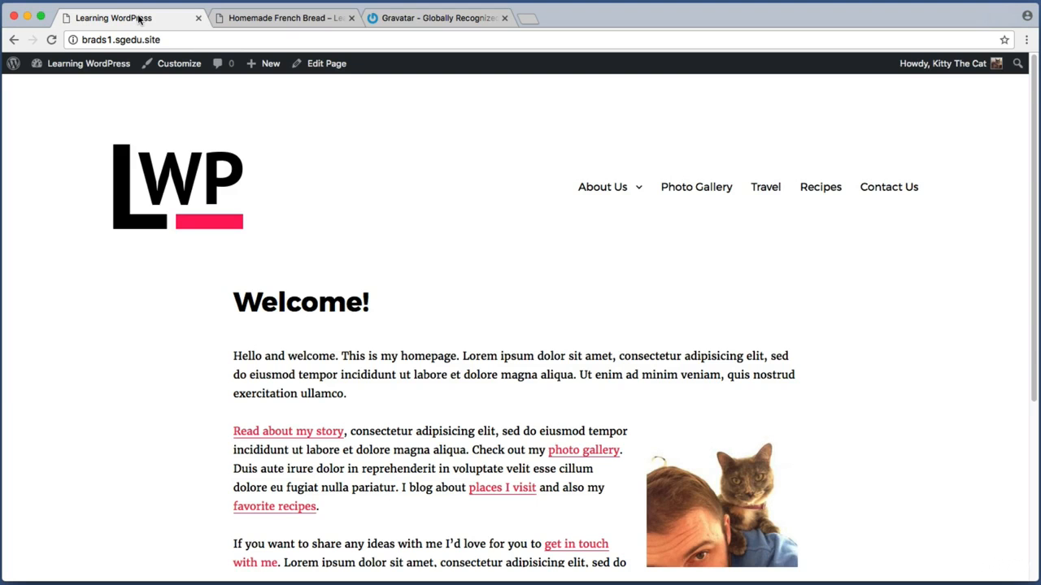
Open the admin Users list from the Dashboard and screenshot the user row and avatar
left_click(99, 65)
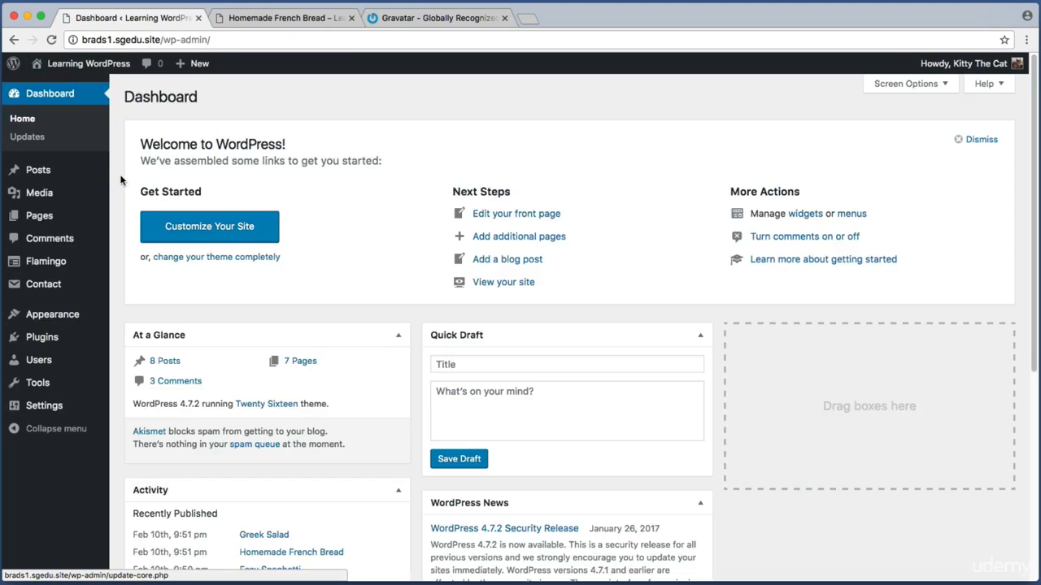
left_click(37, 360)
key("super+shift+4")
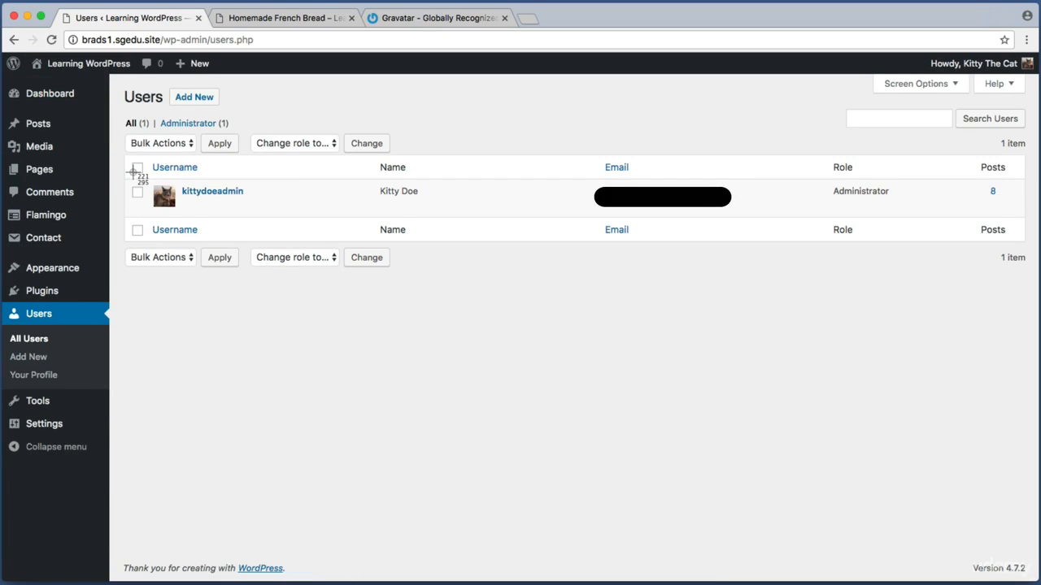
left_click_drag(136, 176, 260, 219)
key("super+shift+4")
left_click_drag(592, 127, 755, 285)
Capture a screenshot of the Gravatar homepage
left_click(463, 18)
key("super+shift+4")
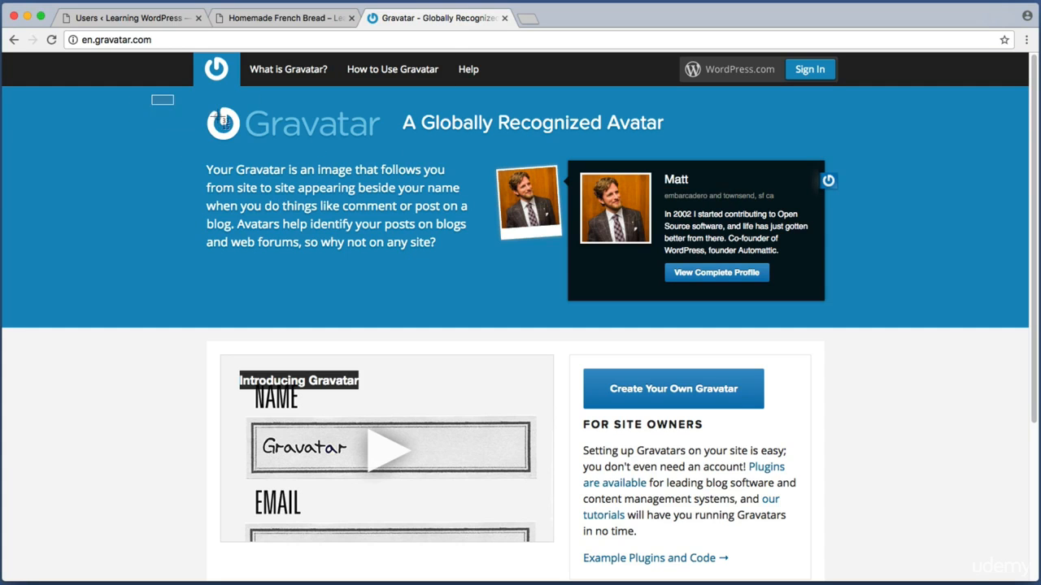
left_click_drag(153, 95, 899, 417)
Return to the French Bread post and capture the author's Gravatar photo avatar
left_click(302, 20)
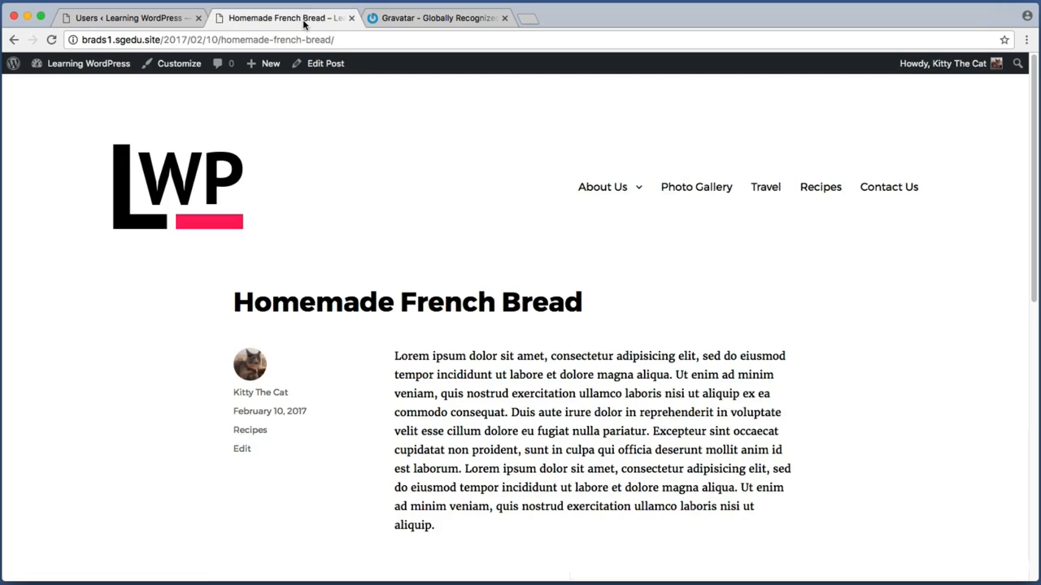
key("super+shift+4")
left_click_drag(222, 341, 311, 385)
key("super+shift+4")
left_click_drag(224, 341, 289, 389)
Open Users > Add New from the Dashboard, screenshot the empty form, and focus Username
left_click(144, 16)
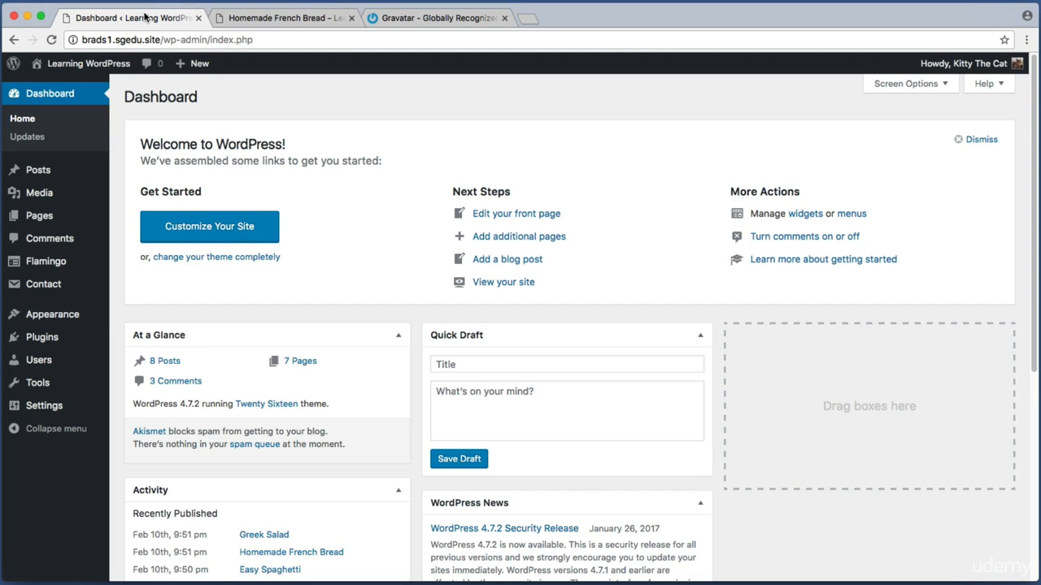
left_click_drag(121, 239, 32, 439)
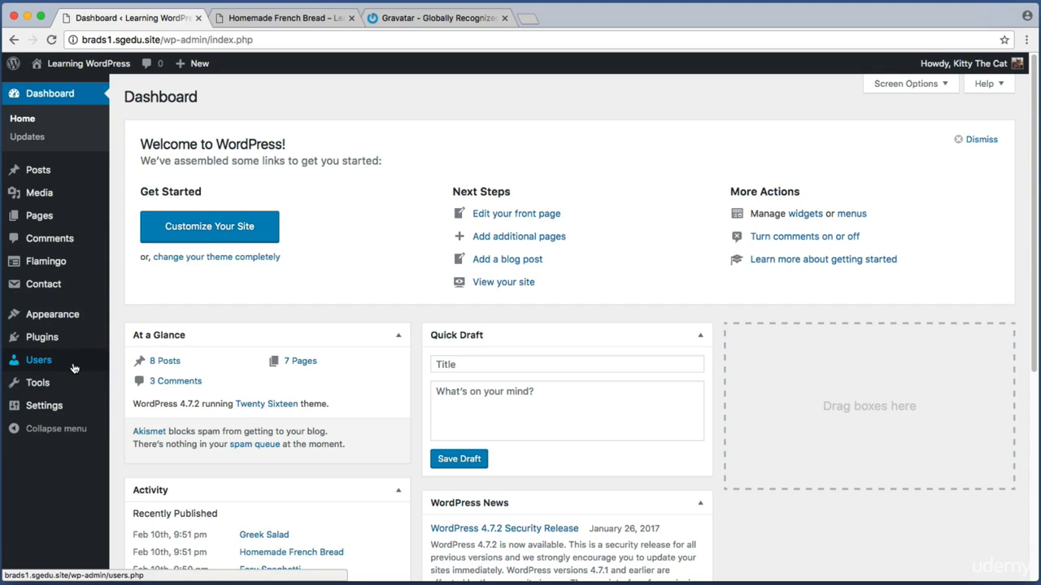
mouse_move(73, 368)
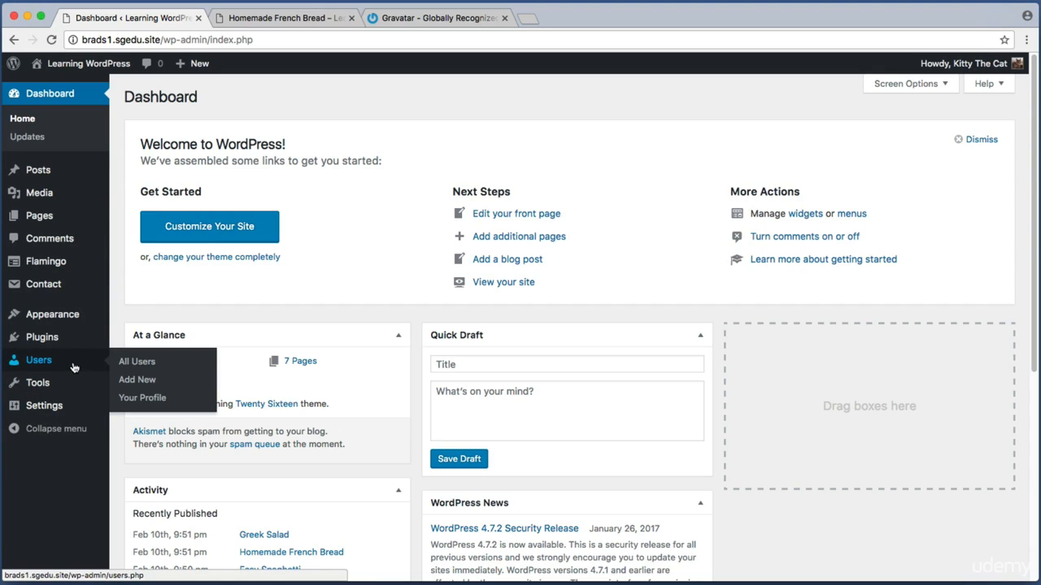
left_click(158, 386)
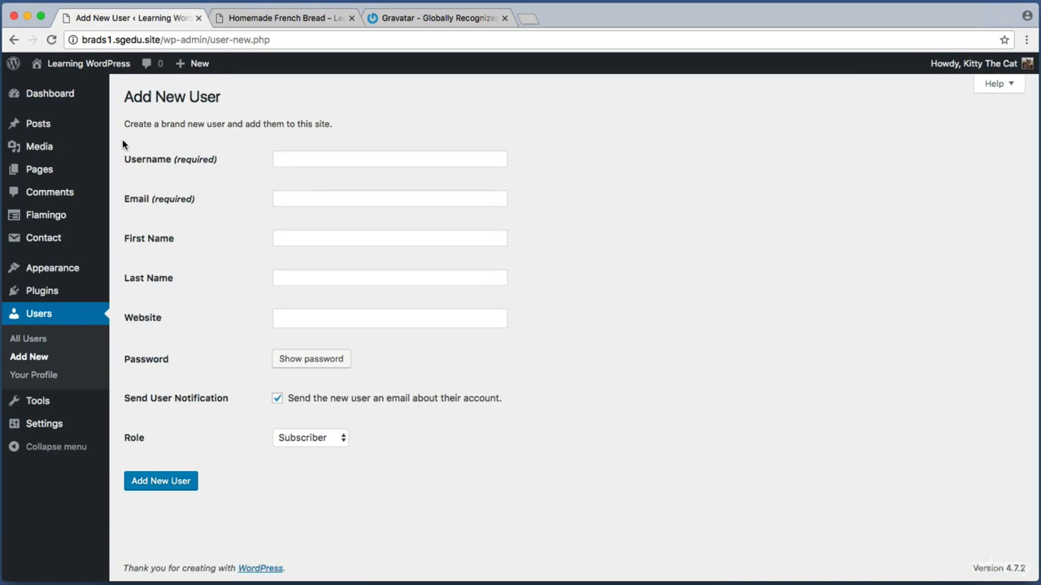
key("super+shift+4")
left_click_drag(121, 139, 530, 344)
left_click(430, 162)
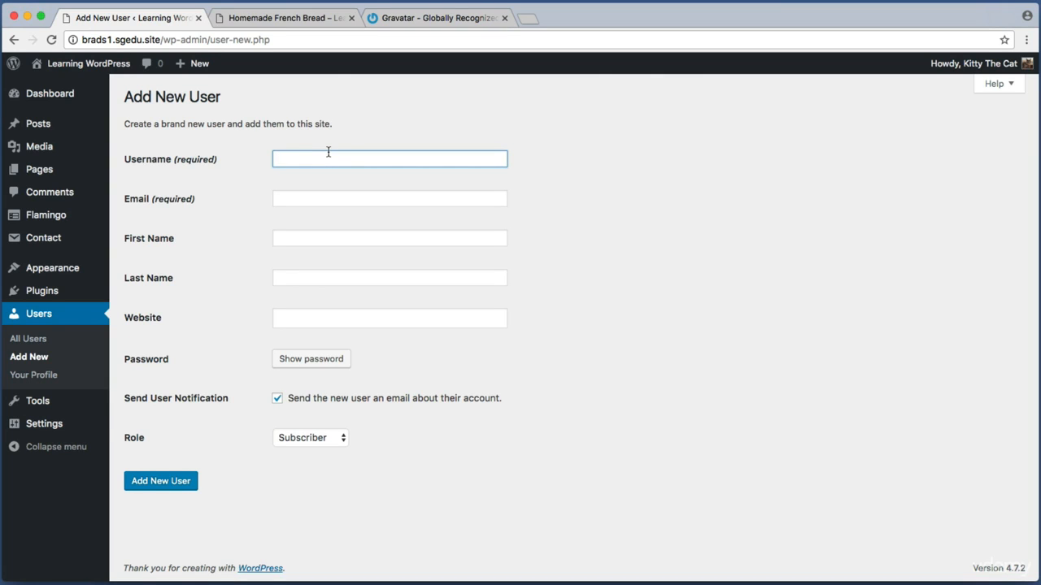
Enter the new user's username, then move to the Email field to add their e-mail address
type("brad")
left_click(305, 198)
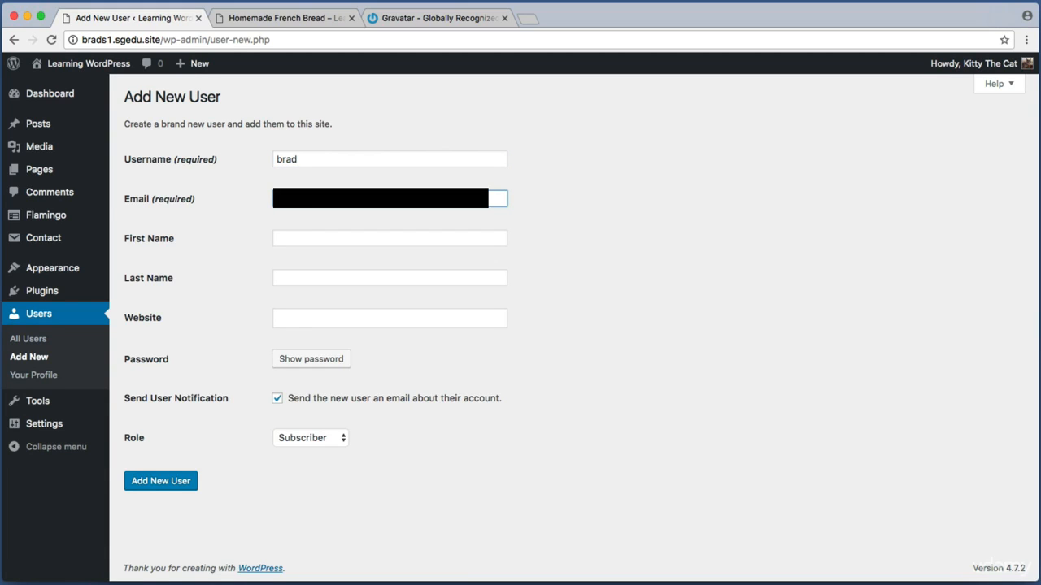
left_click(122, 229)
Capture several region screenshots of the filled Add New User form fields
key("super+shift+4")
left_click_drag(120, 226, 514, 335)
key("super+shift+4")
left_click_drag(119, 348, 418, 372)
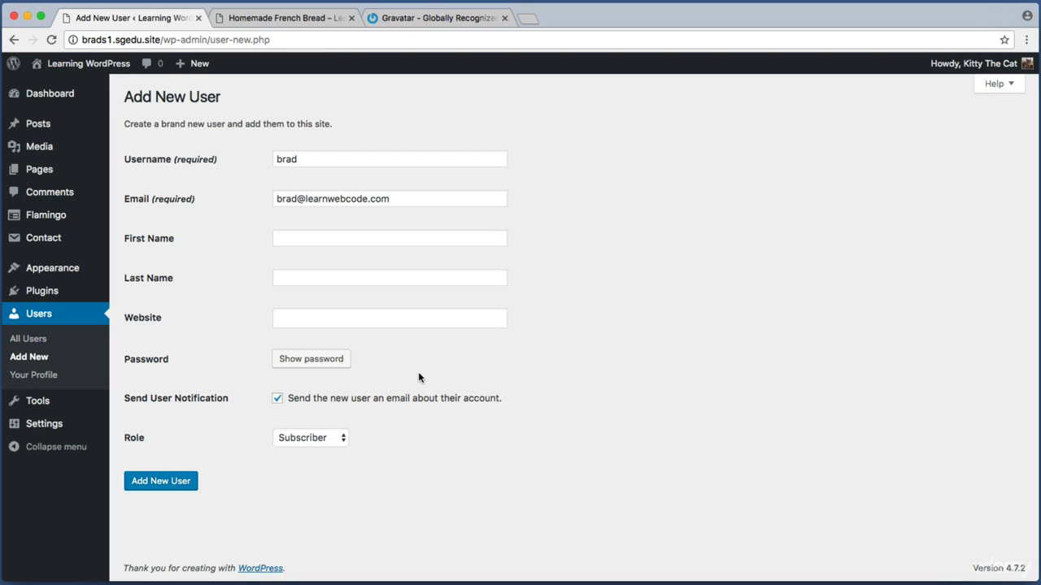
key("super+shift+4")
left_click_drag(263, 338, 379, 380)
key("super+shift+4")
left_click_drag(267, 390, 300, 409)
key("super+shift+4")
left_click_drag(228, 451, 187, 483)
key("Escape")
key("super+shift+4")
left_click_drag(122, 424, 365, 453)
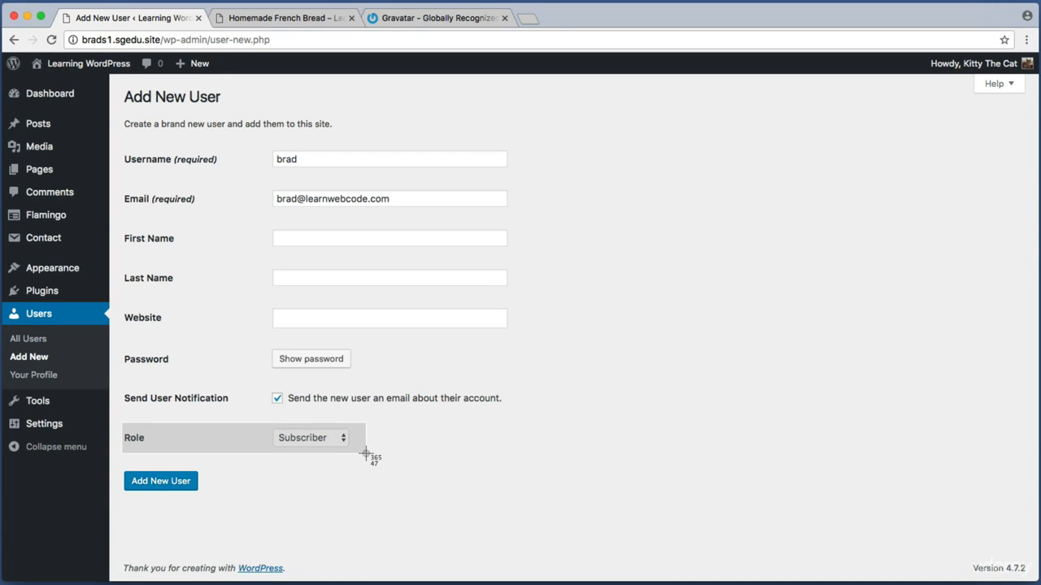
Open the Role dropdown to list the roles available for the new user
key("Escape")
key("super+shift+4")
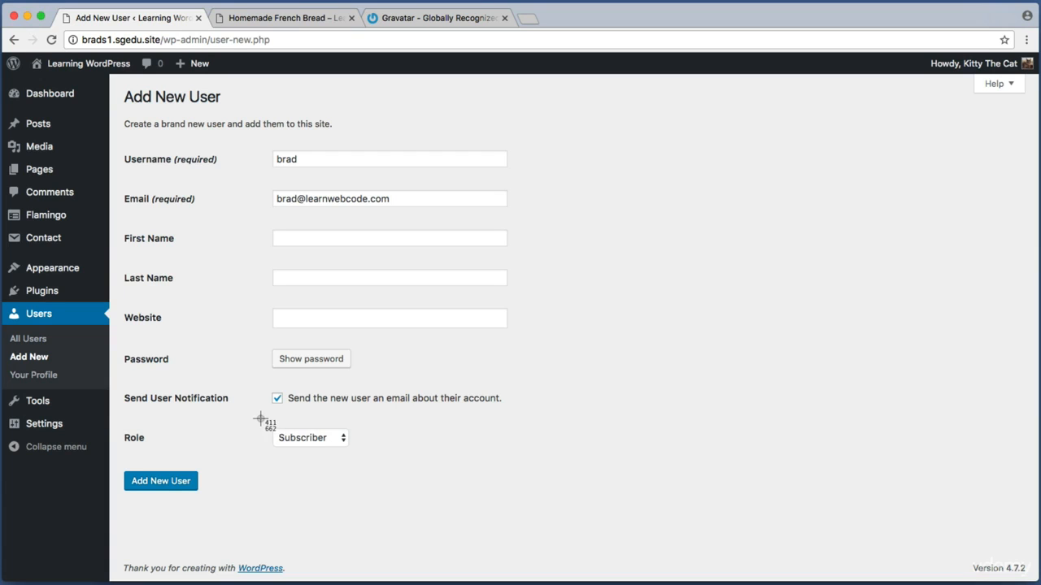
left_click_drag(263, 420, 357, 459)
key("Escape")
left_click(335, 440)
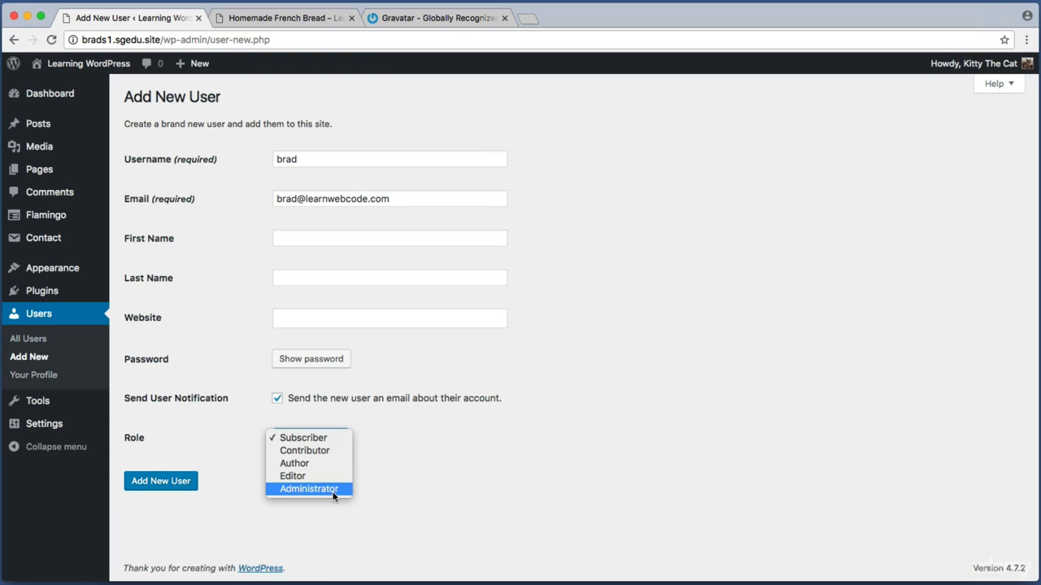
Capture a screenshot of the role list, from Subscriber to Administrator
key("super+shift+4")
left_click_drag(256, 424, 364, 514)
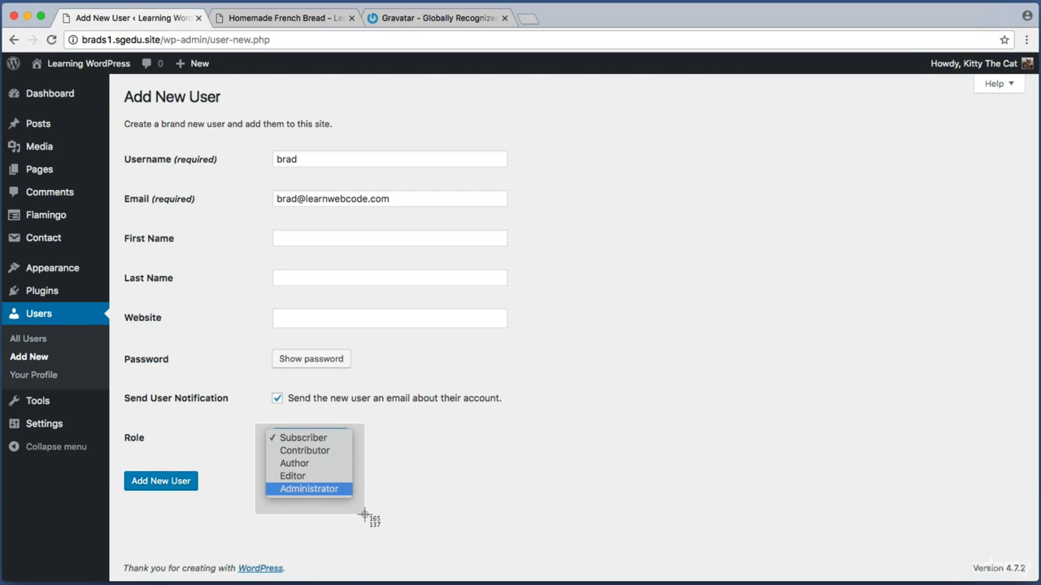
left_click_drag(364, 515, 364, 515)
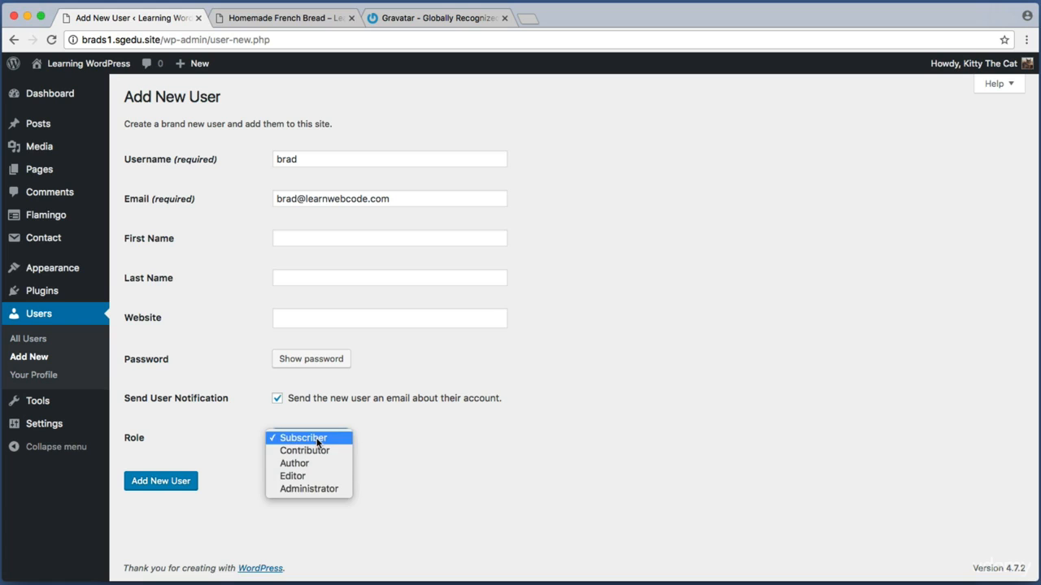
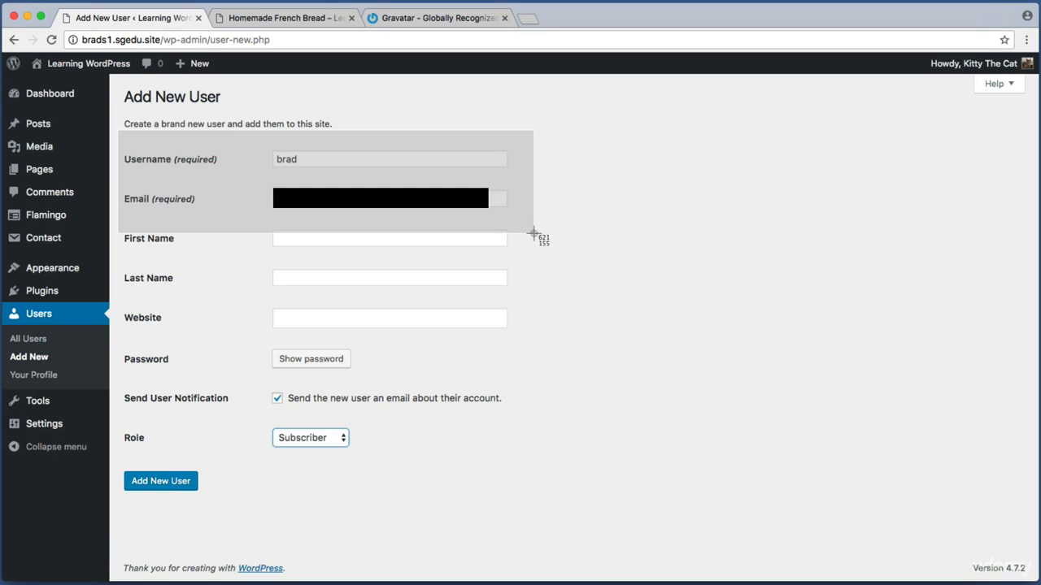
Set the new user's role to Editor and create the brad account
key("super+shift+4")
left_click_drag(265, 418, 371, 455)
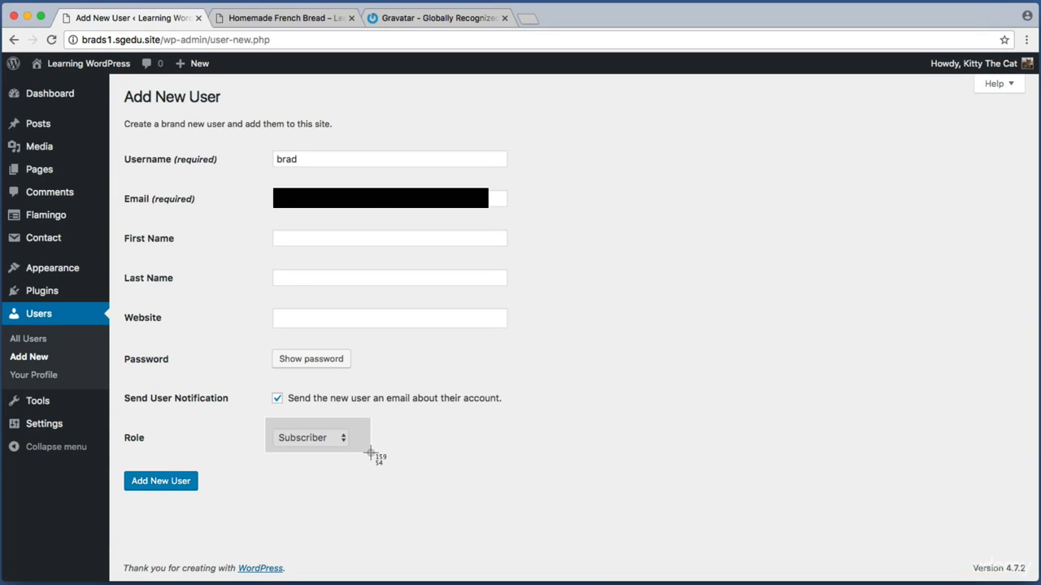
left_click(325, 437)
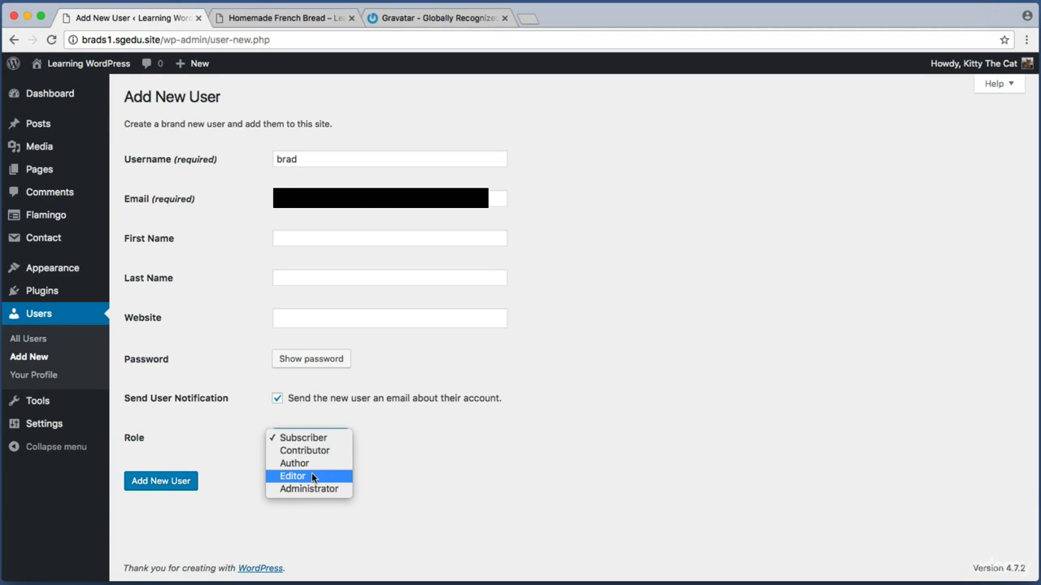
left_click(312, 475)
key("super+shift+4")
left_click_drag(220, 457, 115, 500)
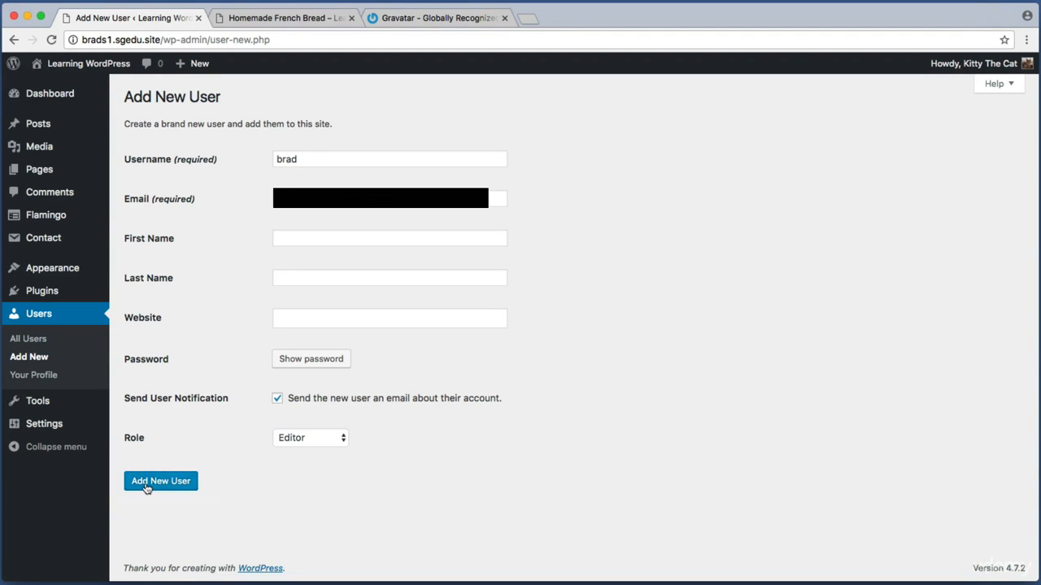
left_click(146, 484)
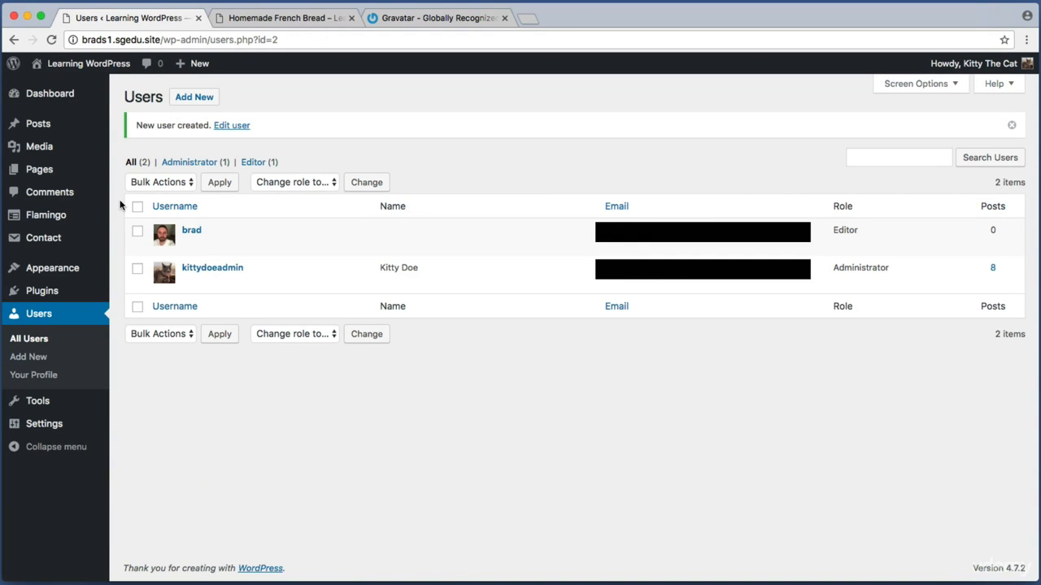
key("super+shift+4")
left_click_drag(121, 208, 338, 289)
key("super+shift+4")
left_click_drag(179, 257, 303, 280)
key("super+shift+4")
left_click_drag(180, 224, 202, 244)
left_click_drag(202, 244, 202, 244)
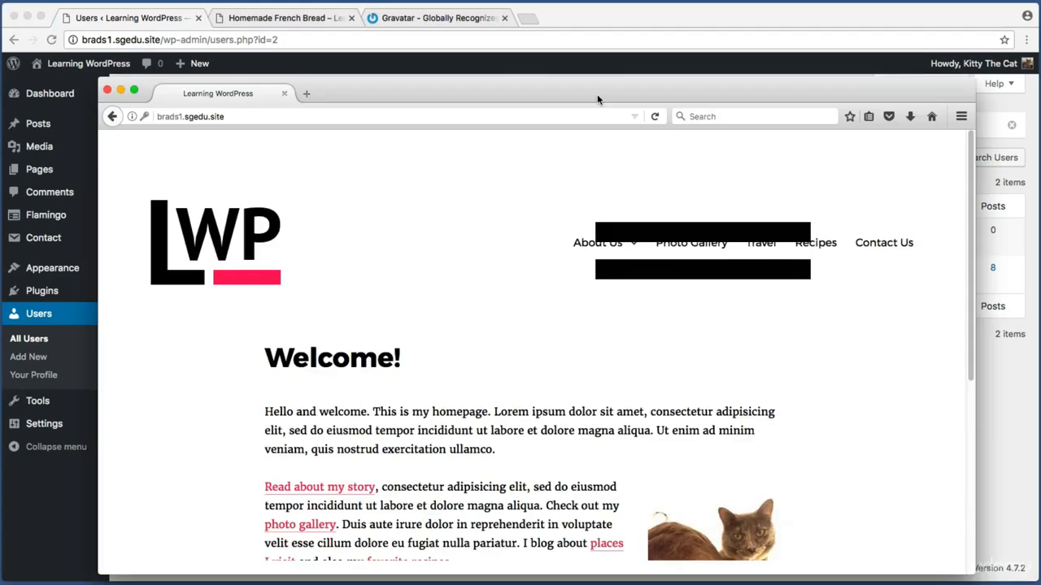
left_click_drag(597, 94, 624, 95)
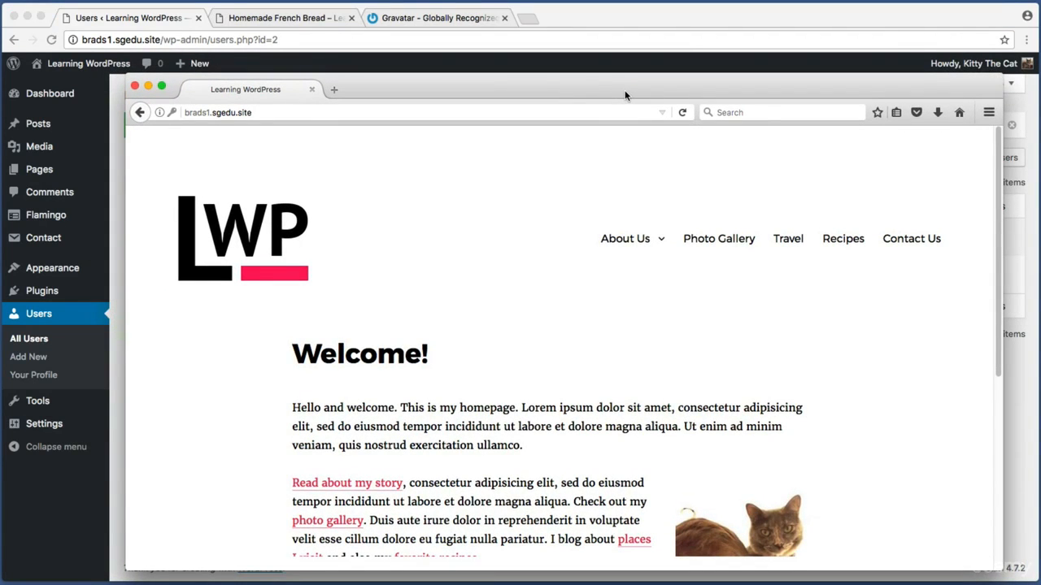
In the second browser, load the site's wp-admin address at brads1.sgedu.site
key("super+shift+4")
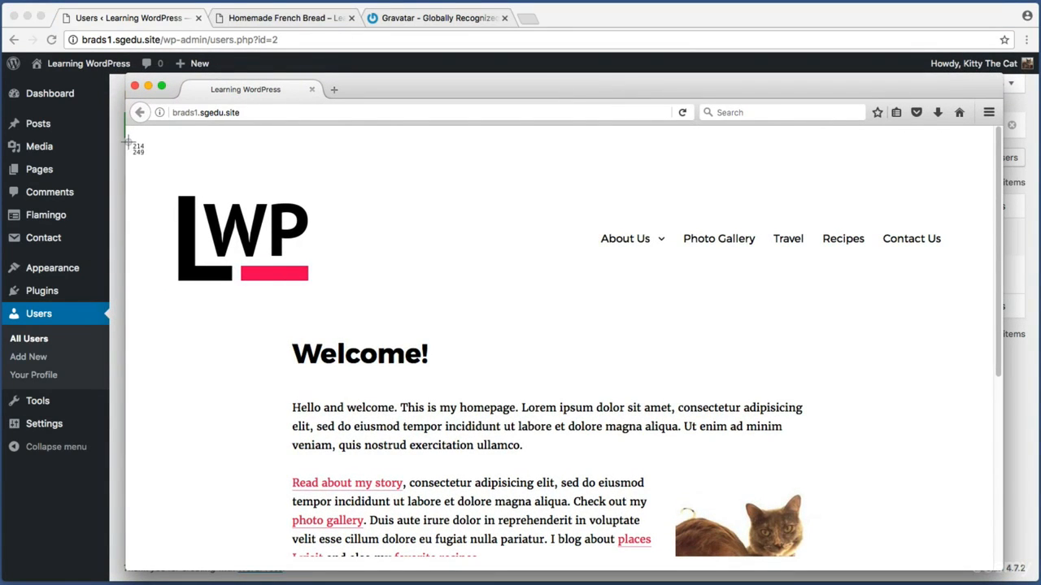
left_click_drag(127, 141, 1007, 124)
left_click(291, 112)
left_click(291, 112)
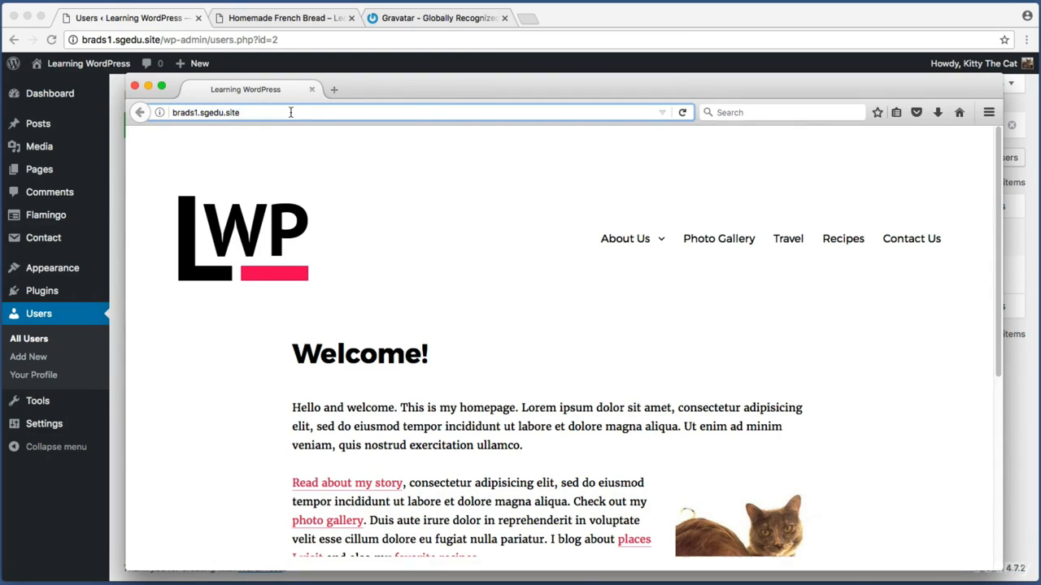
type("/")
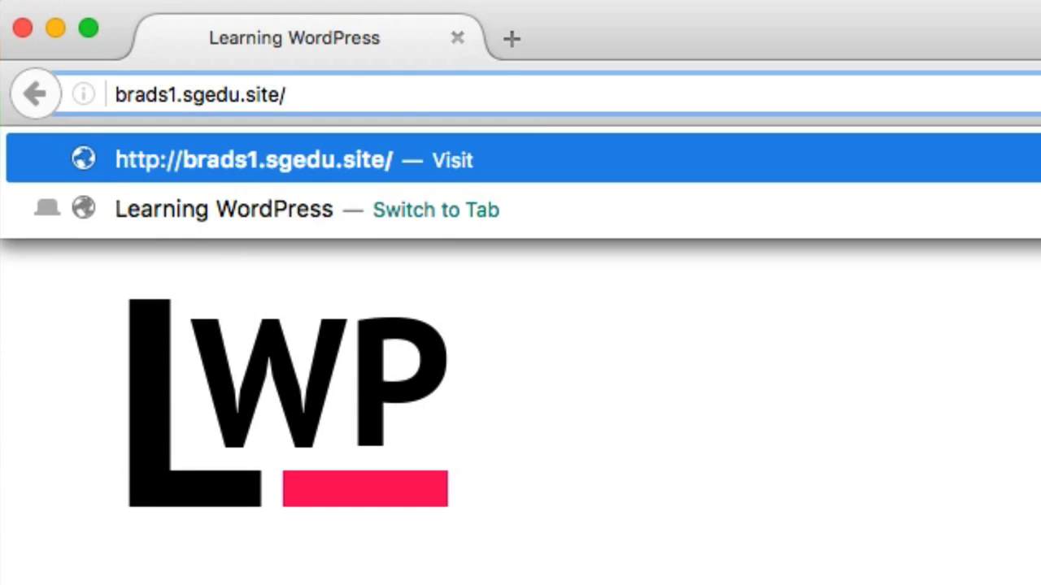
type("wp")
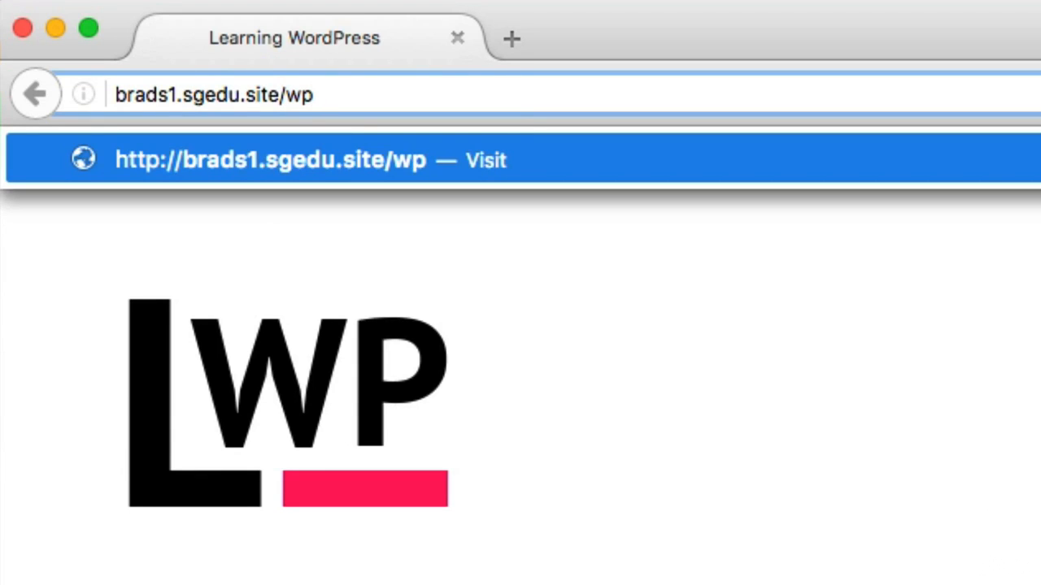
type("-l")
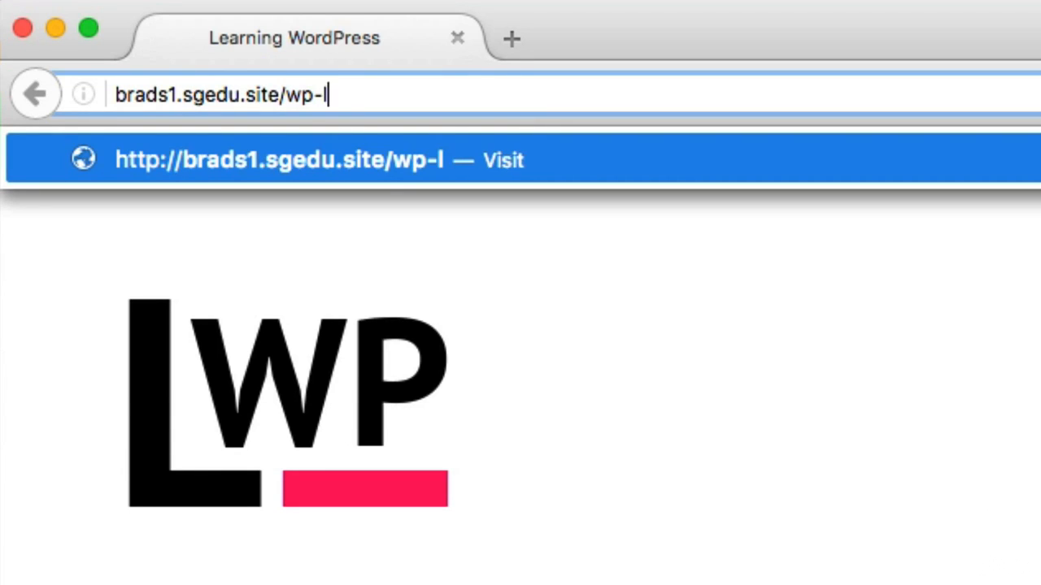
type("ogin.php")
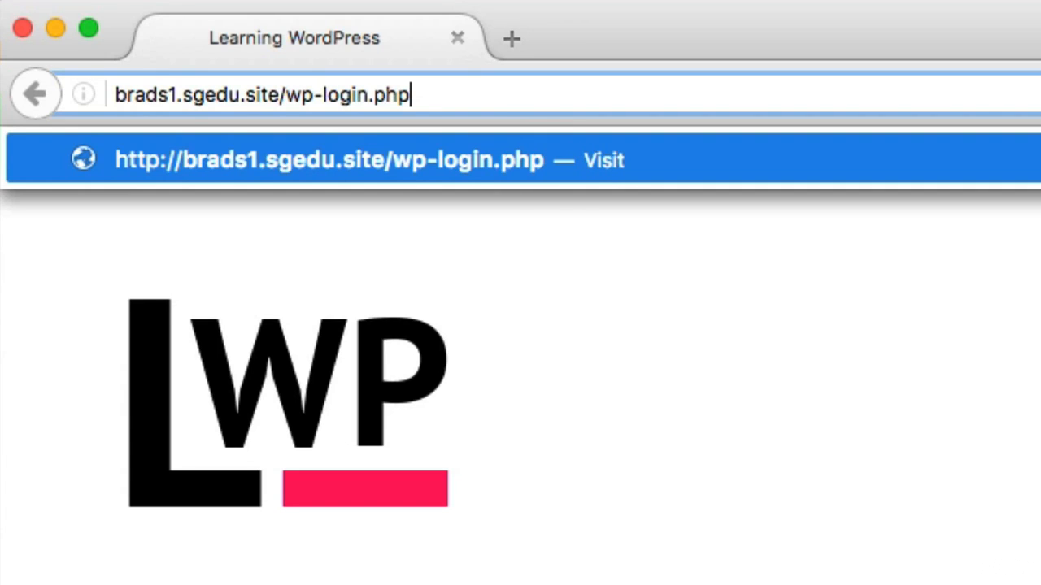
key("BackSpace")
key("BackSpace")
key("BackSpace")
key("BackSpace")
key("BackSpace")
key("BackSpace")
key("BackSpace")
key("BackSpace")
key("BackSpace")
key("BackSpace")
key("BackSpace")
key("BackSpace")
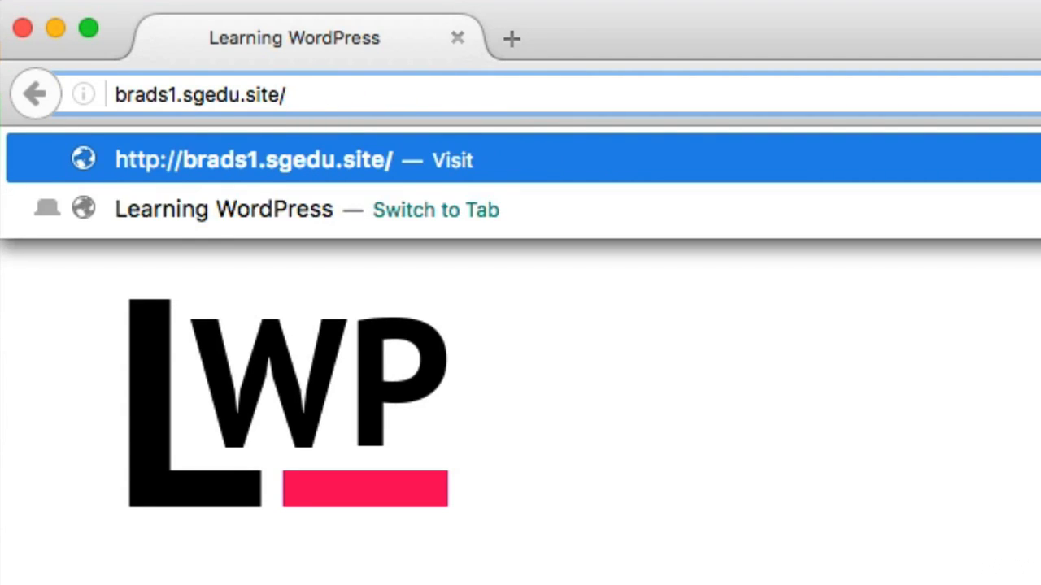
type("wp-")
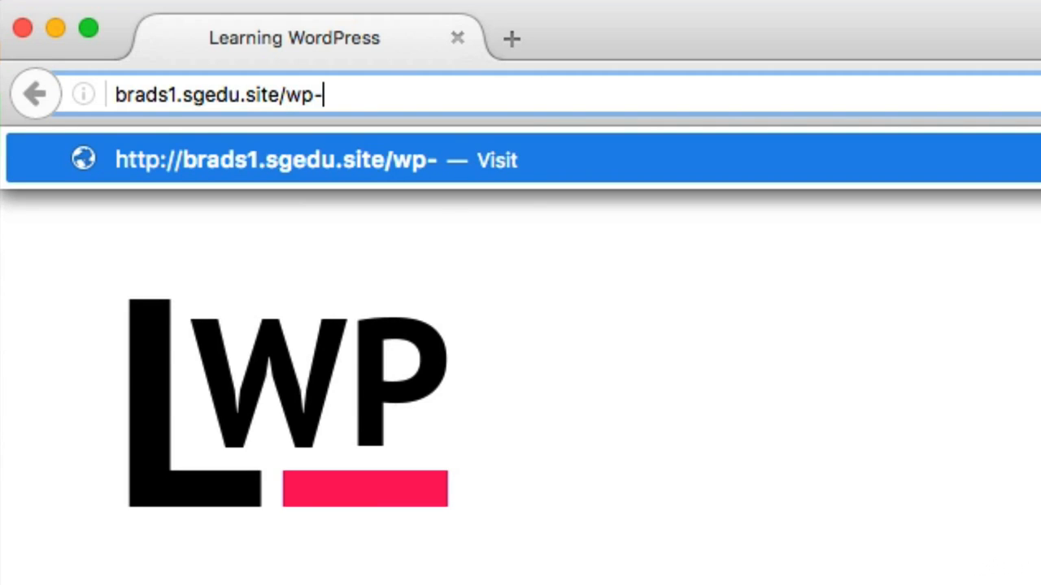
type("admin")
key("Return")
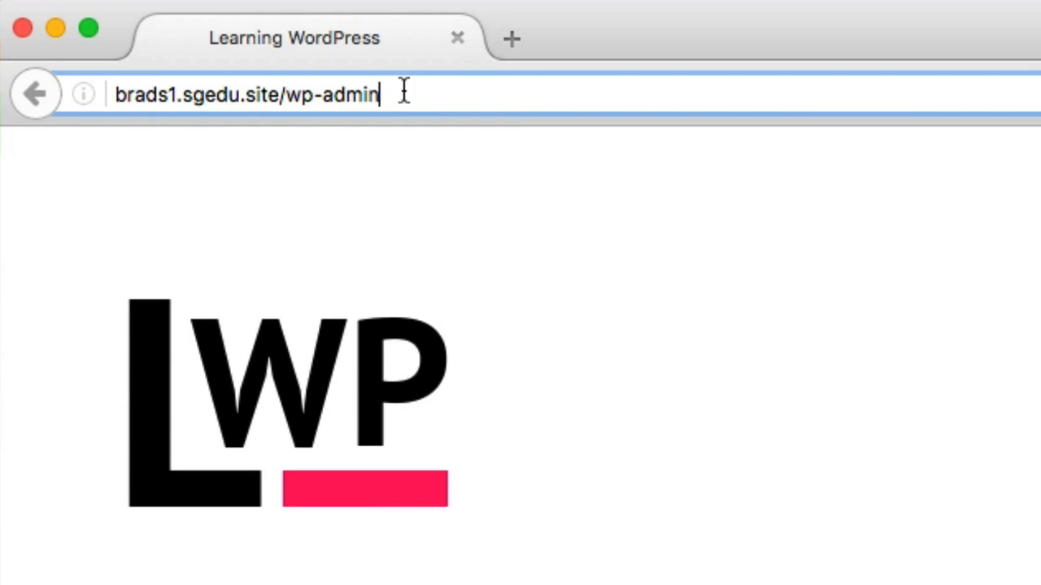
left_click(404, 94)
left_click_drag(294, 67, 282, 94)
left_click(497, 94)
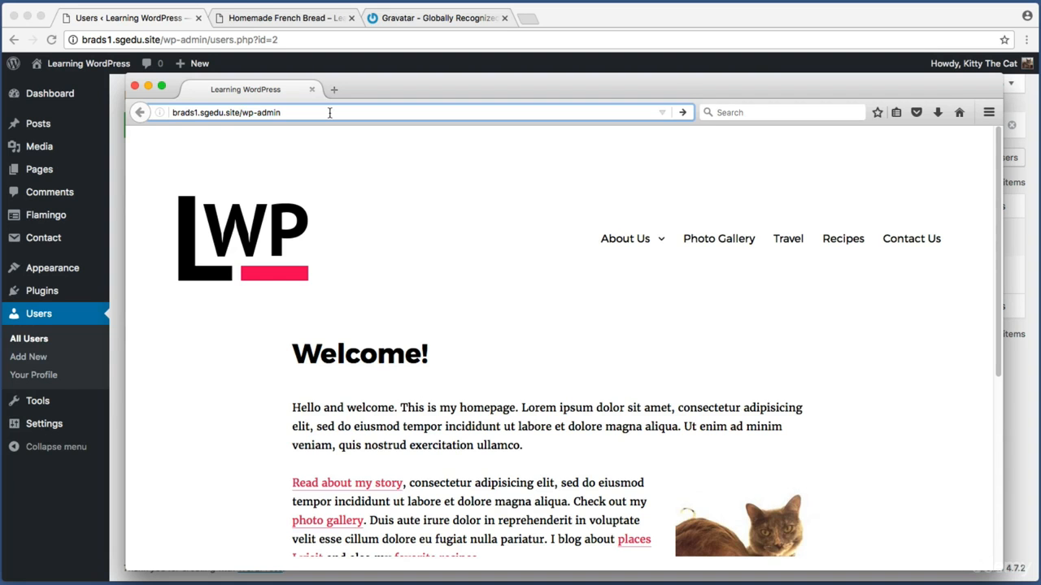
key("Return")
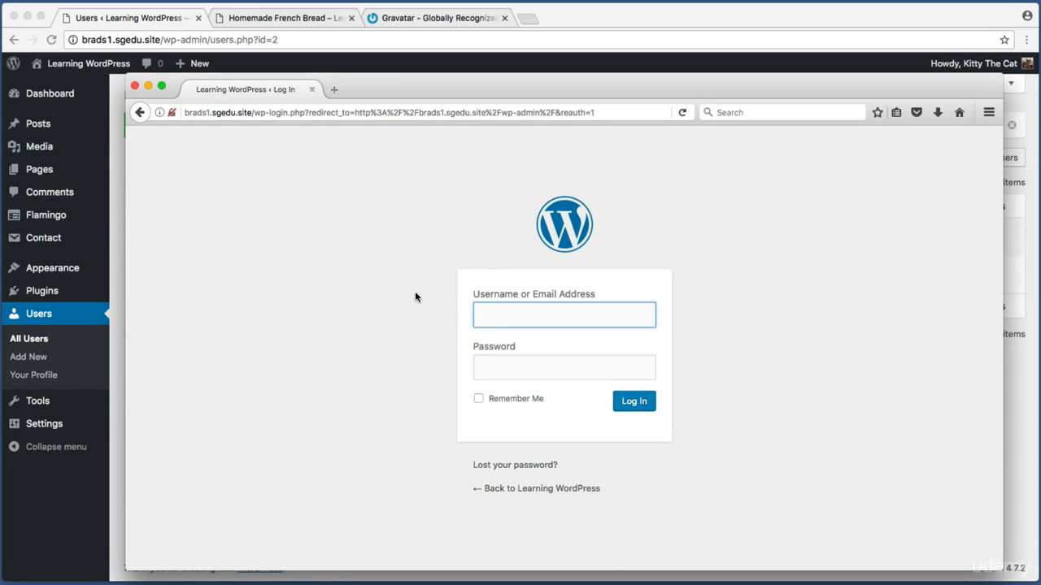
Enter username brad on the login form and move to the password field
type("brad")
left_click(560, 371)
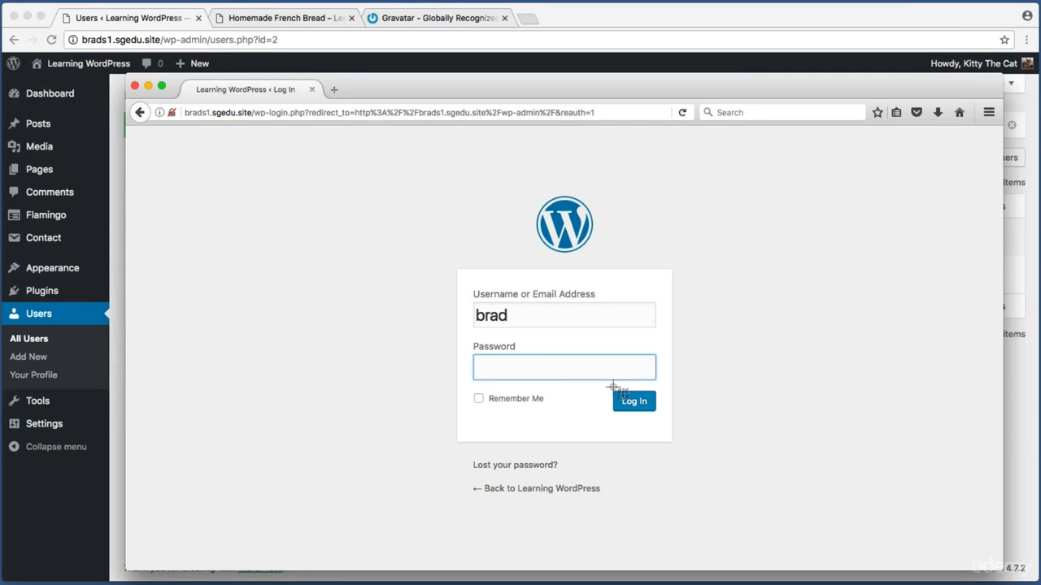
key("super+shift+4")
left_click_drag(610, 388, 698, 433)
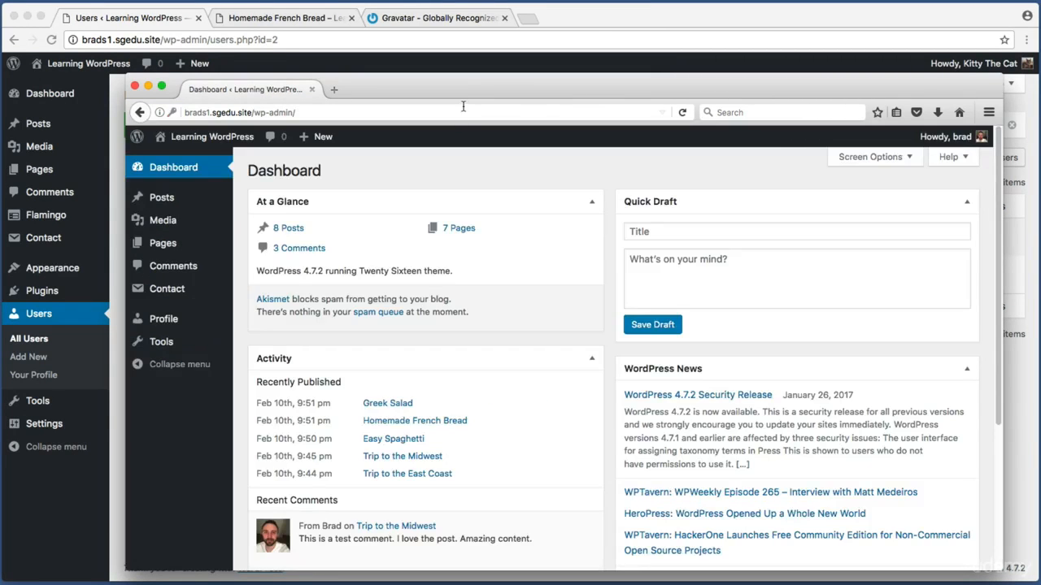
Open Posts from brad's admin sidebar to list all published posts
mouse_move(472, 100)
left_mouse_down()
mouse_move(492, 98)
mouse_move(480, 99)
left_mouse_up()
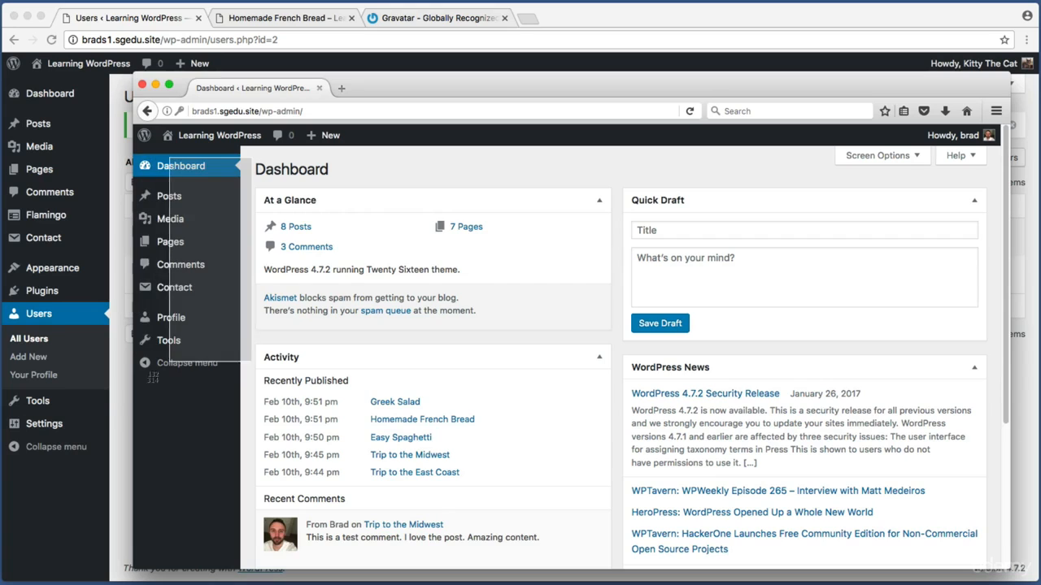
mouse_move(172, 216)
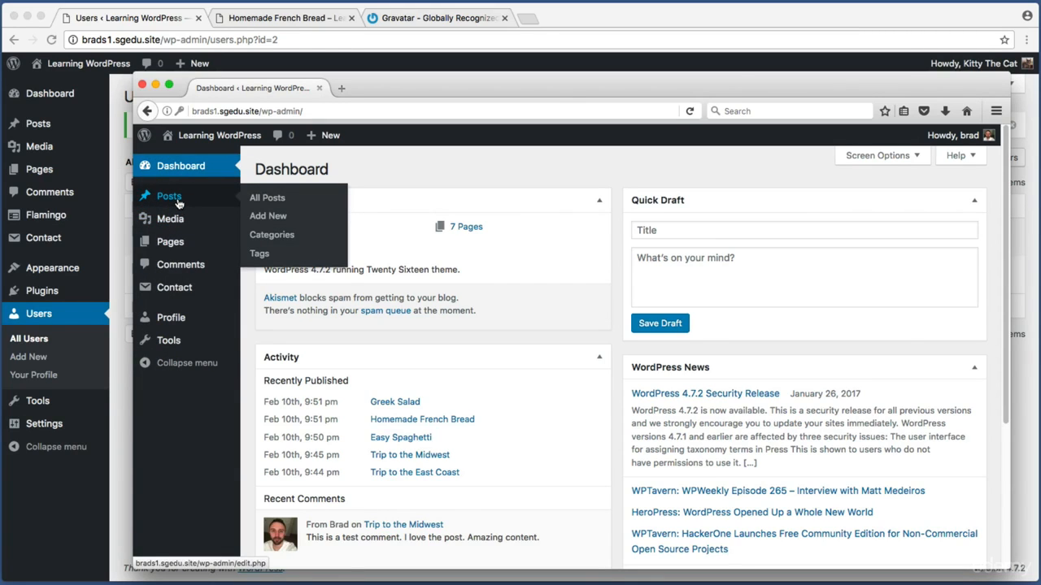
mouse_move(189, 246)
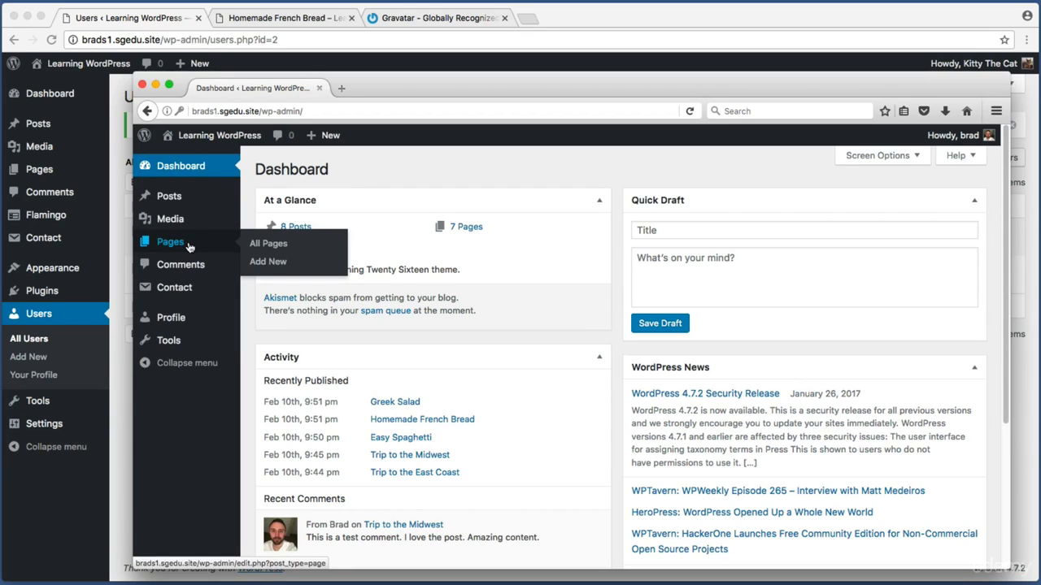
left_click(178, 200)
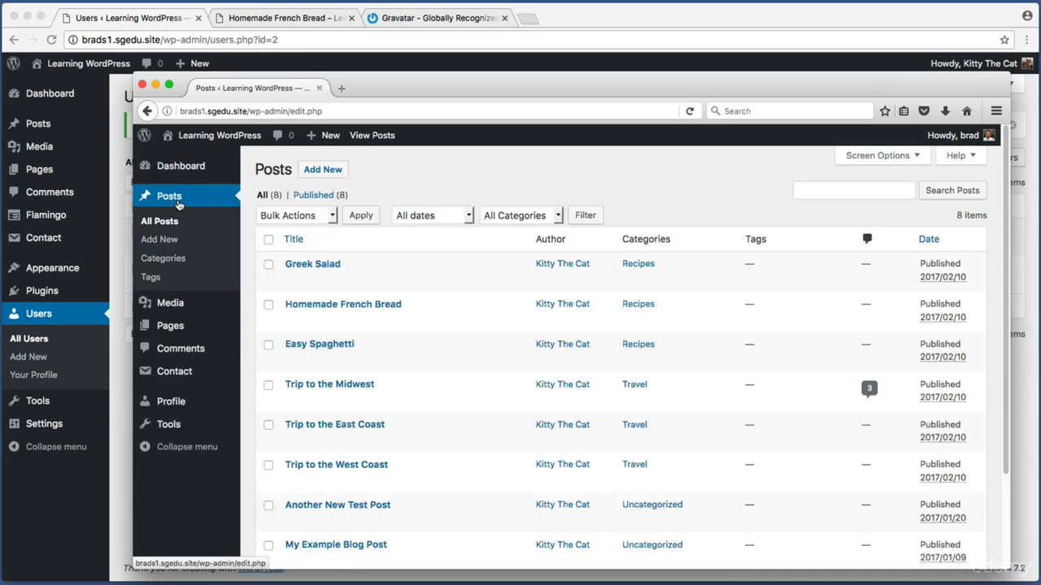
key("super+shift+4")
left_click_drag(265, 246, 476, 488)
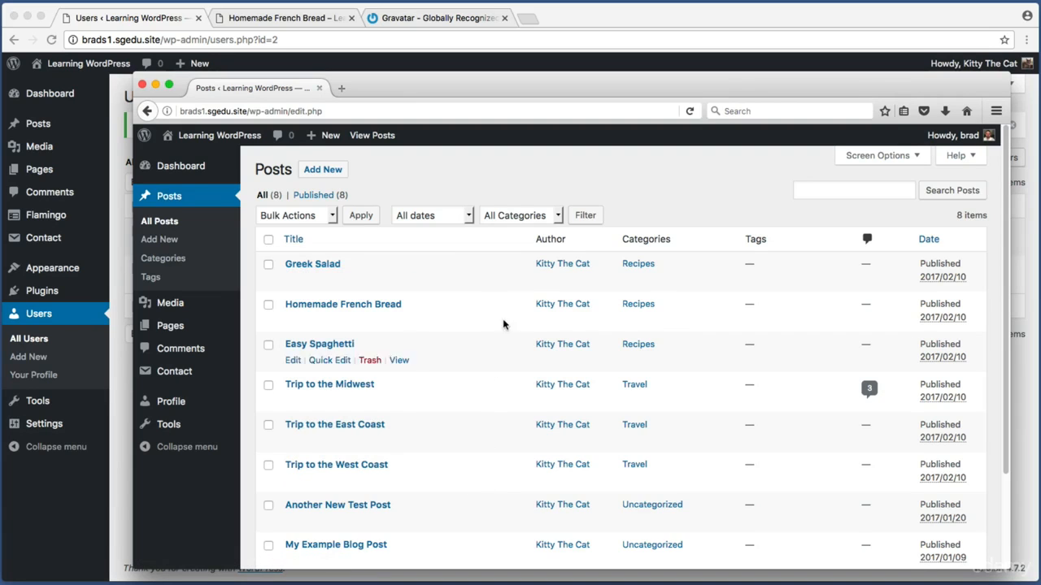
key("super+shift+4")
left_click_drag(529, 255, 600, 282)
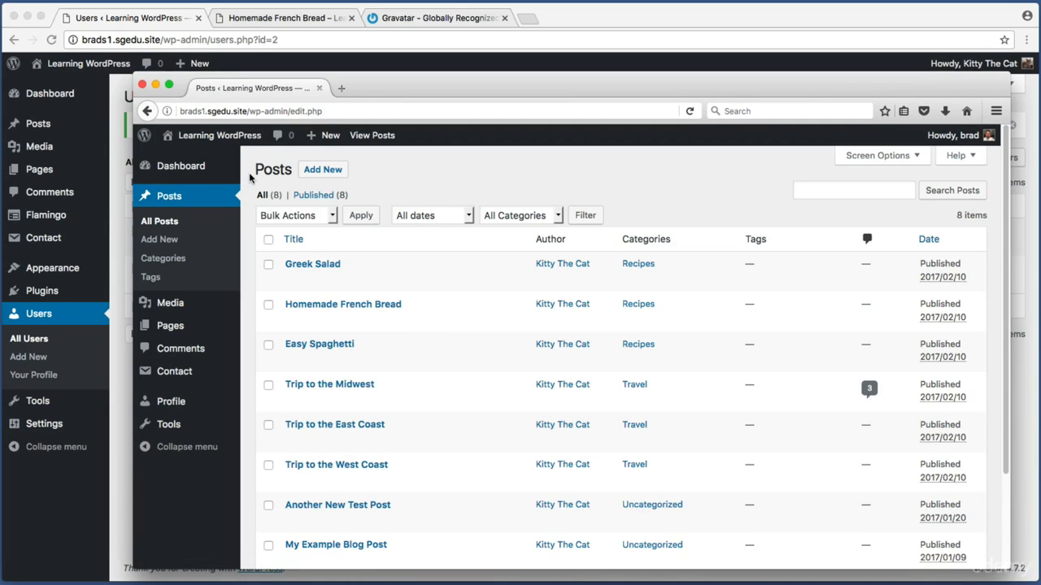
left_click(195, 167)
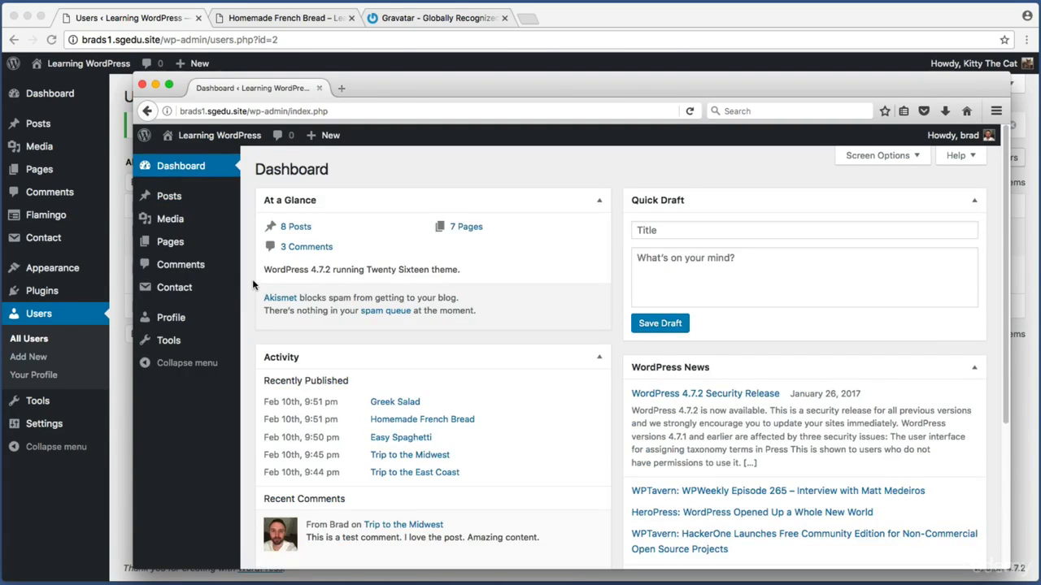
key("super+shift+4")
left_click_drag(241, 394, 119, 172)
key("super+shift+4")
left_click_drag(213, 188, 143, 206)
left_click(167, 199)
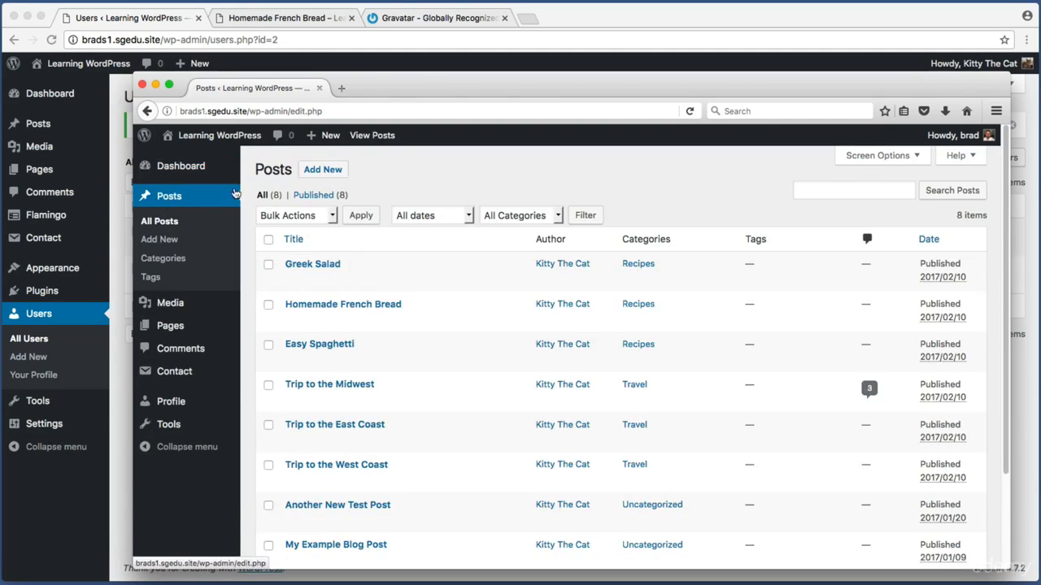
Title a new post 'Chocolate Cake' and add the Lorem ipsum placeholder body sentence
left_click(335, 170)
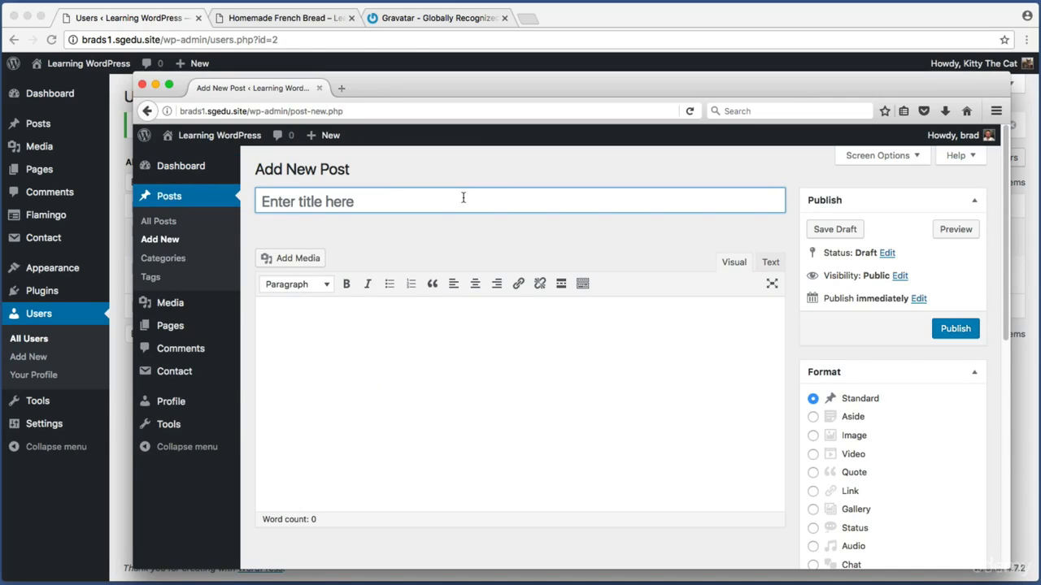
type("Chocolate Cake")
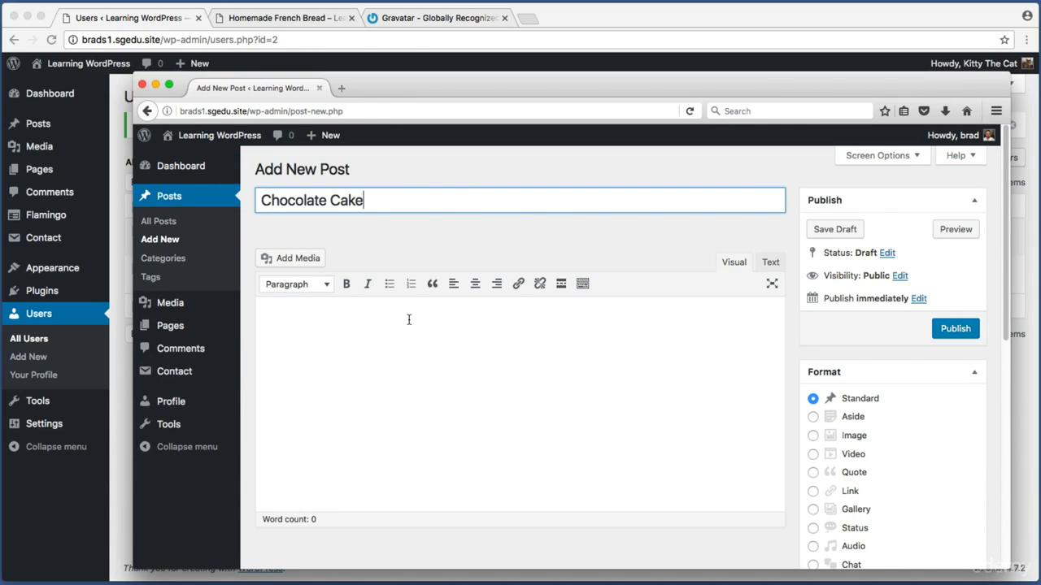
left_click(409, 319)
type("Lore")
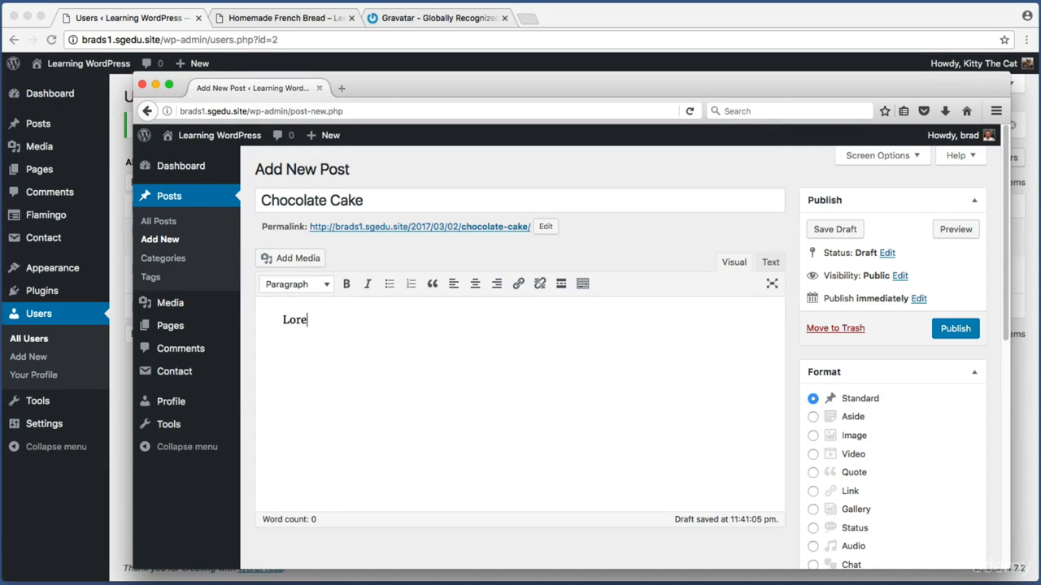
type("m ipsum chocolate cake recipe w")
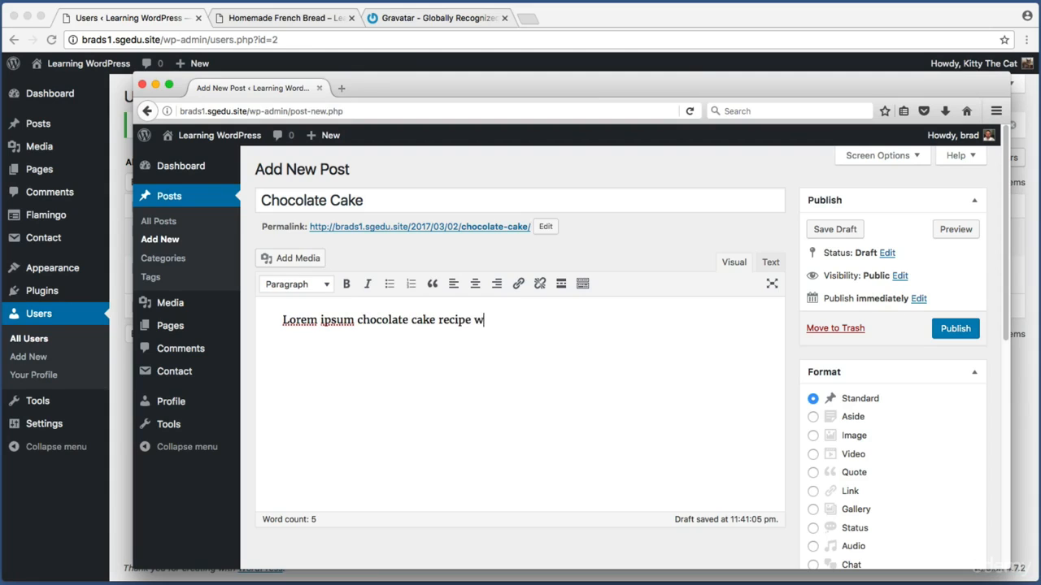
type("ill be placed h")
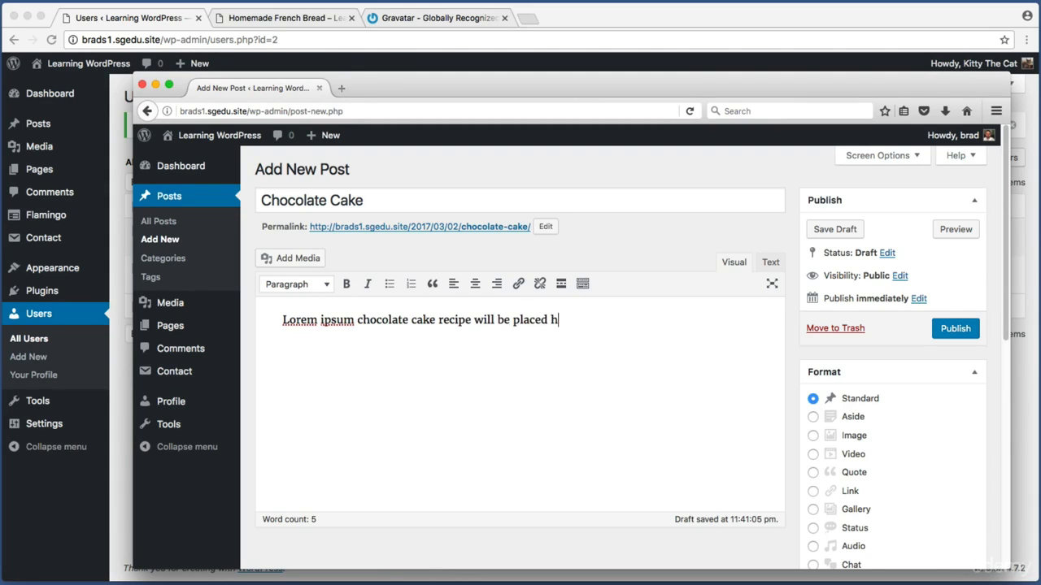
type("ere shortly. Check back soon!")
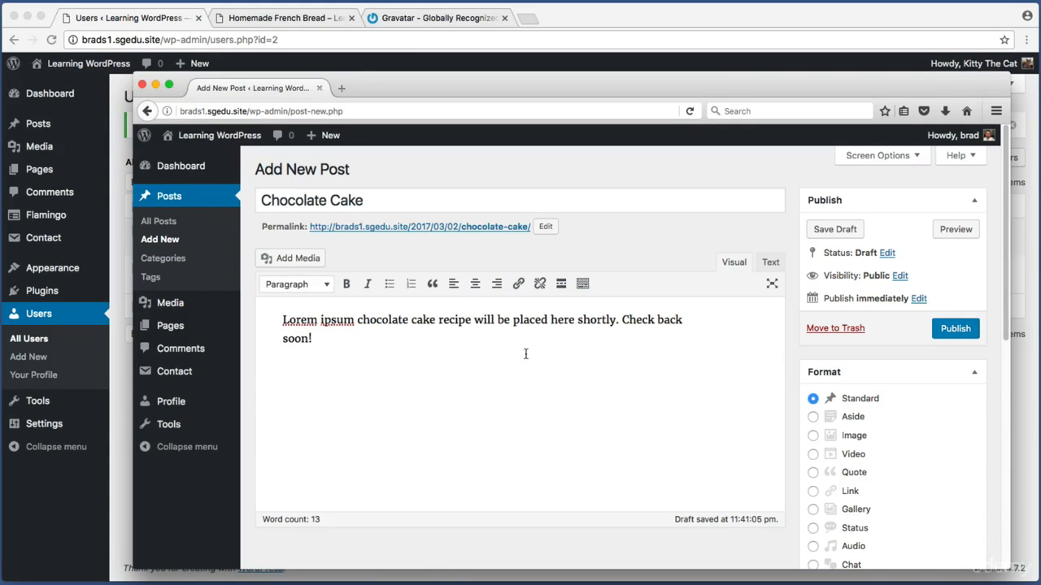
Select the Recipes category and capture the Categories and Publish panels
scroll(525, 354, "down", 7)
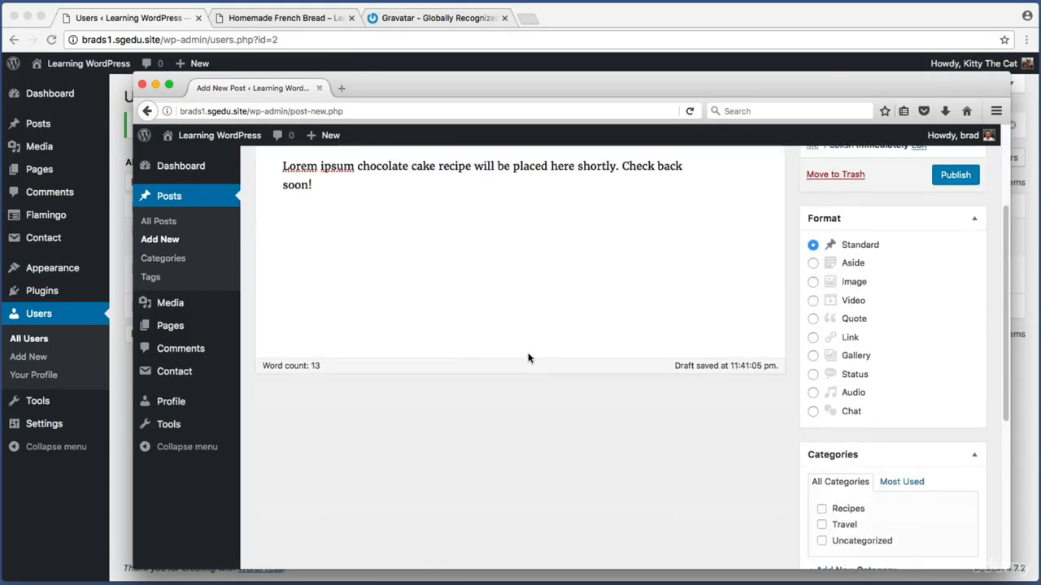
key("super+shift+4")
left_click_drag(777, 295, 991, 465)
key("Escape")
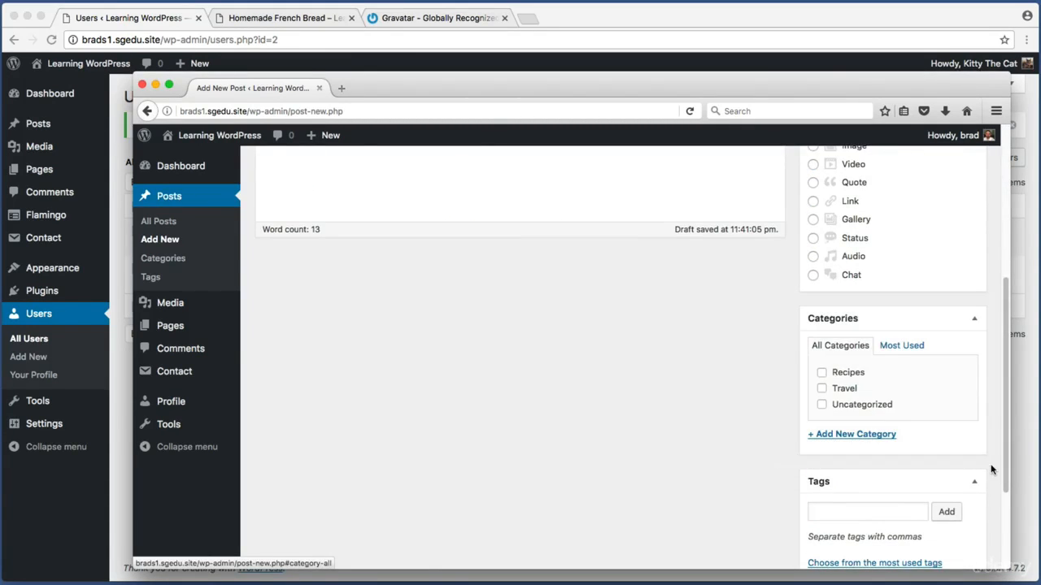
key("super+shift+4")
left_click_drag(809, 362, 886, 381)
key("Escape")
key("super+shift+4")
key("Escape")
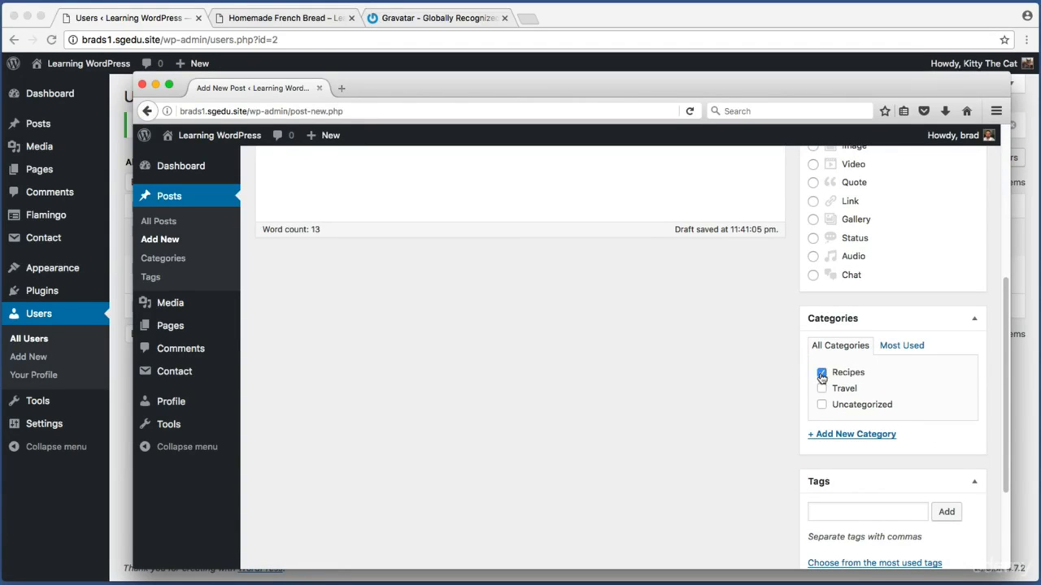
scroll(743, 379, "up", 10)
key("super+shift+4")
left_click_drag(929, 305, 988, 351)
Publish the post and open the Recipes category on the live site
left_click(957, 334)
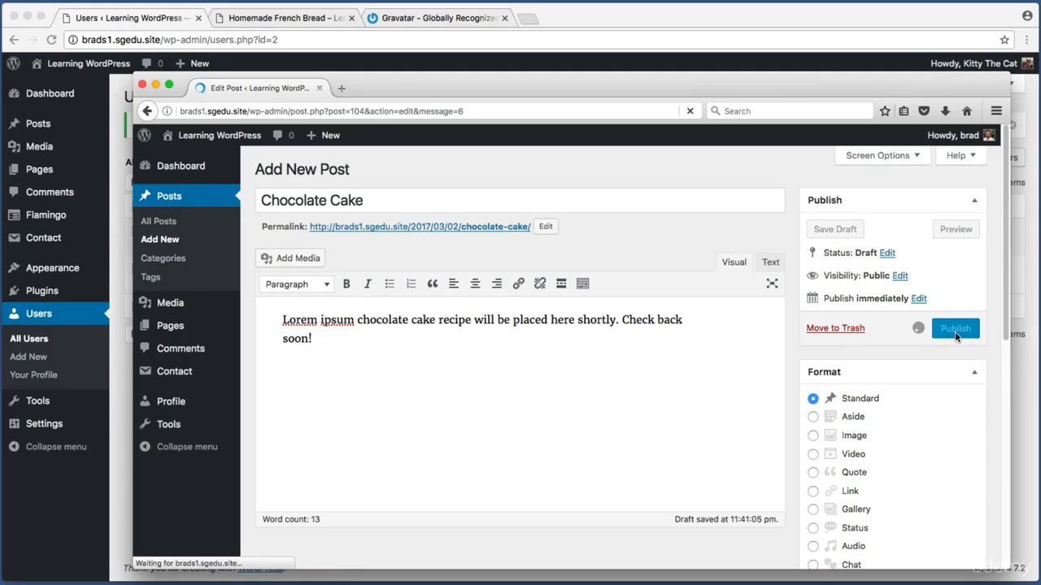
left_click(242, 136, "super")
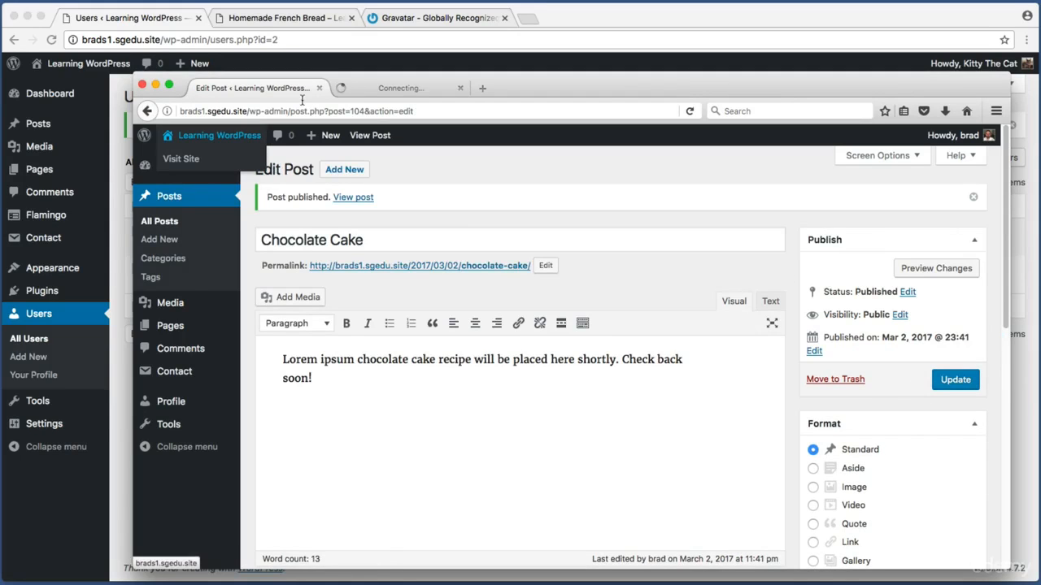
left_click(371, 84)
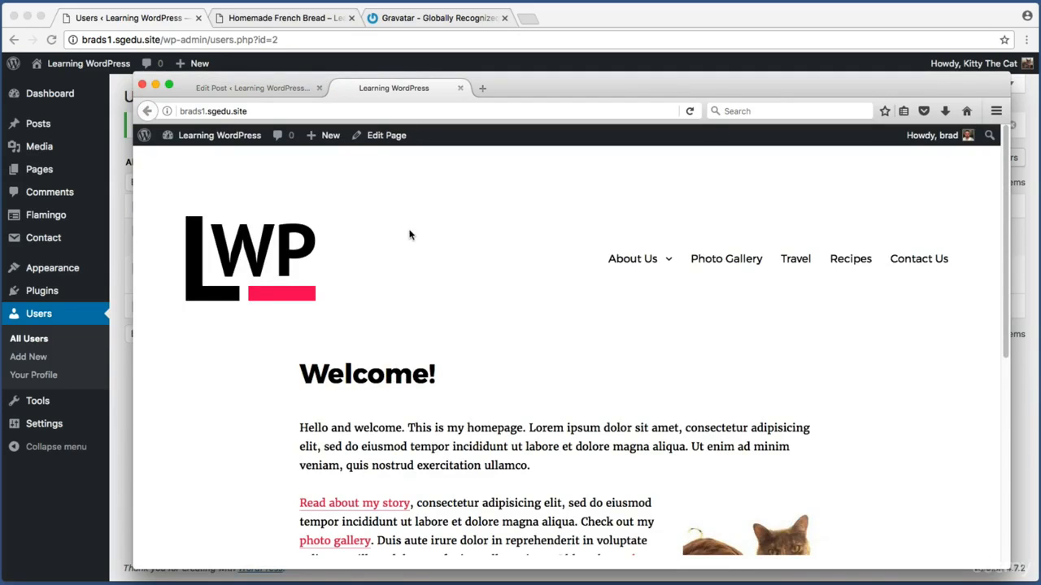
left_click(848, 259)
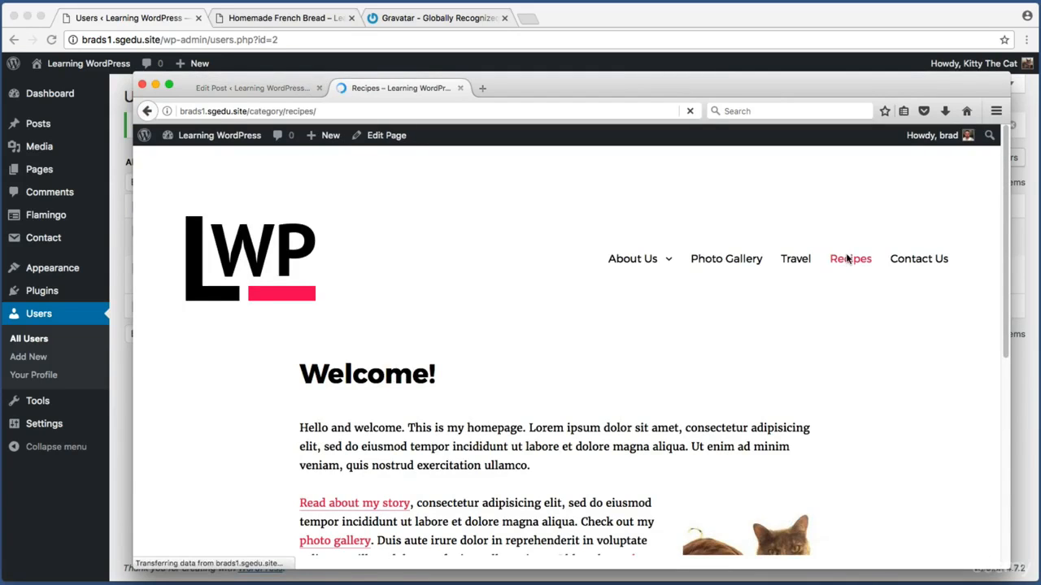
Capture screenshots of the Chocolate Cake entry on the Recipes page
scroll(187, 323, "down", 3)
scroll(189, 317, "down", 3)
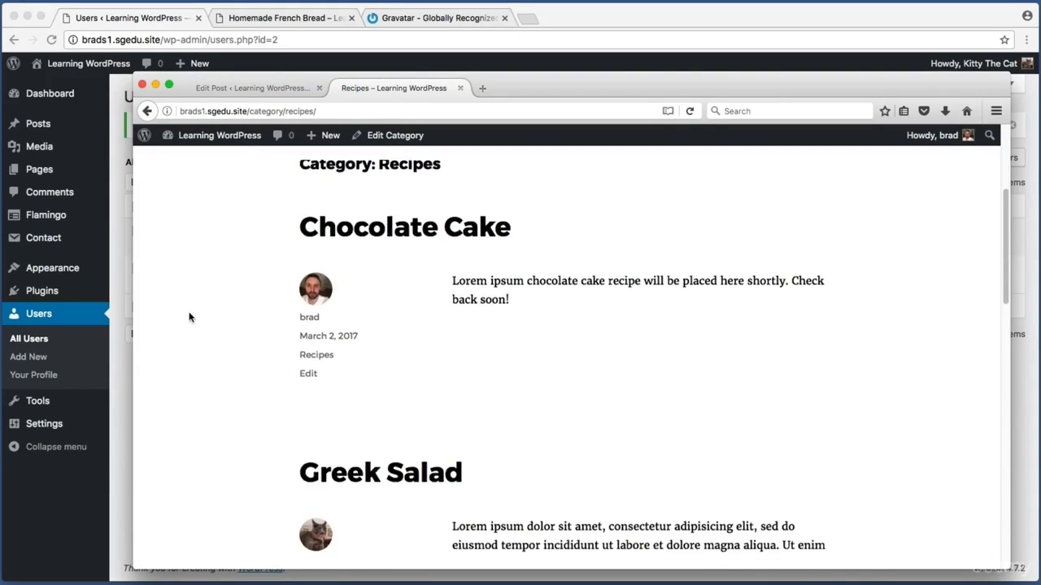
key("super+shift+4")
left_click_drag(263, 221, 345, 359)
key("super+shift+4")
left_click_drag(282, 308, 342, 322)
key("super+shift+4")
left_click_drag(281, 263, 346, 309)
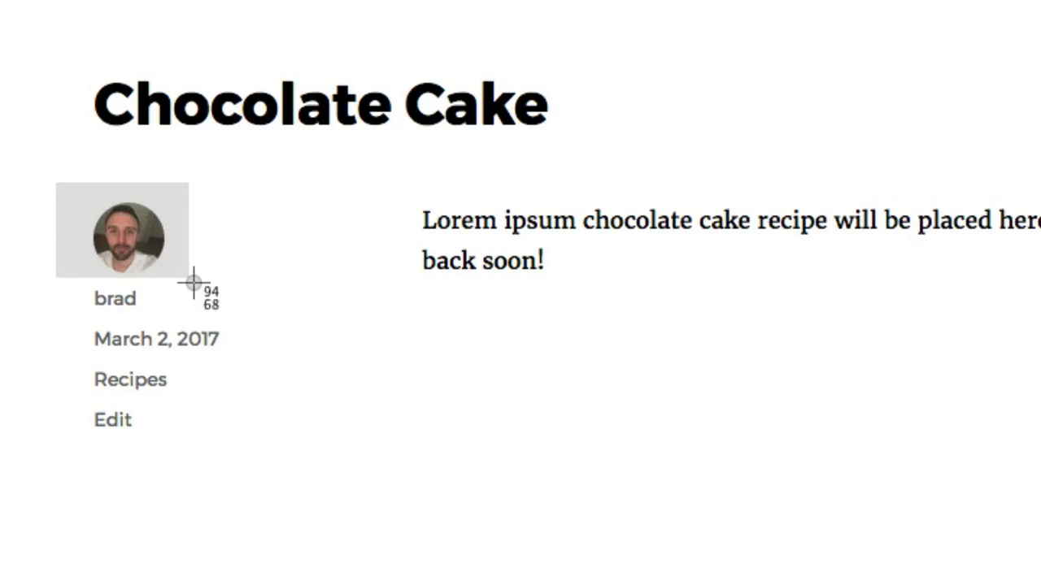
left_click_drag(193, 282, 236, 318)
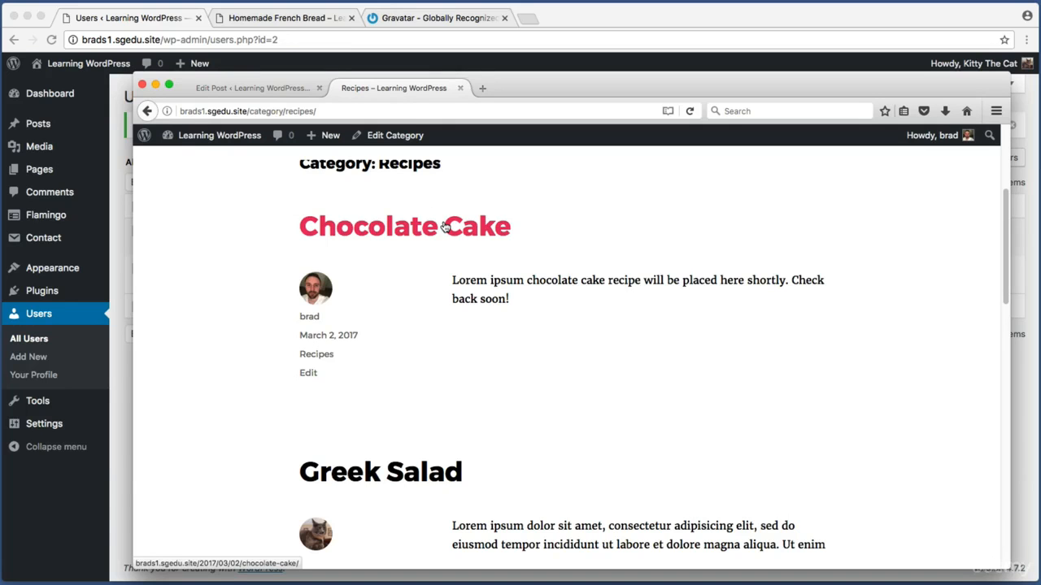
Open the Chocolate Cake post page and capture its author line
left_click(446, 227)
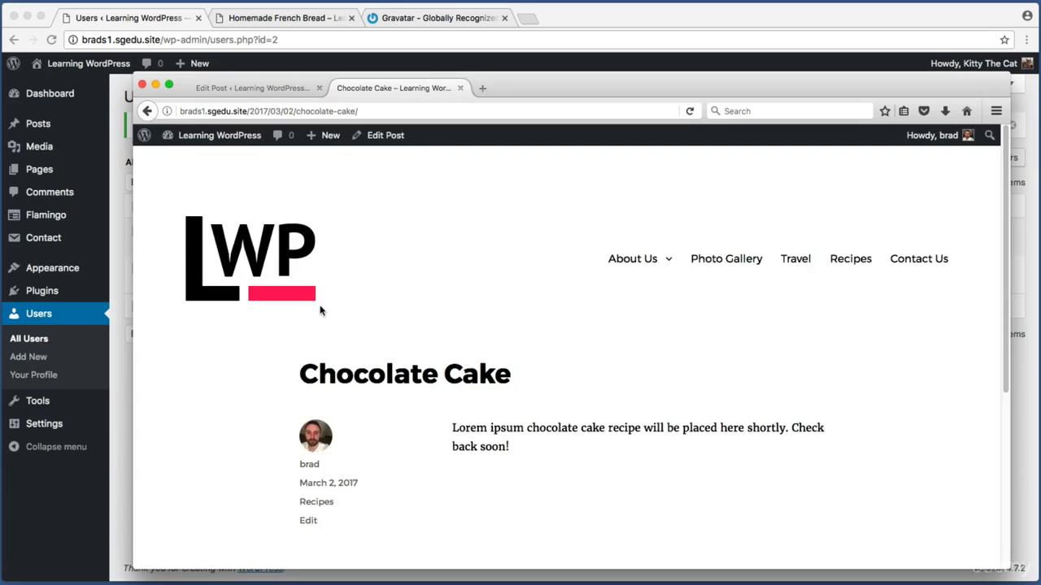
key("super+shift+4")
left_click_drag(289, 456, 338, 473)
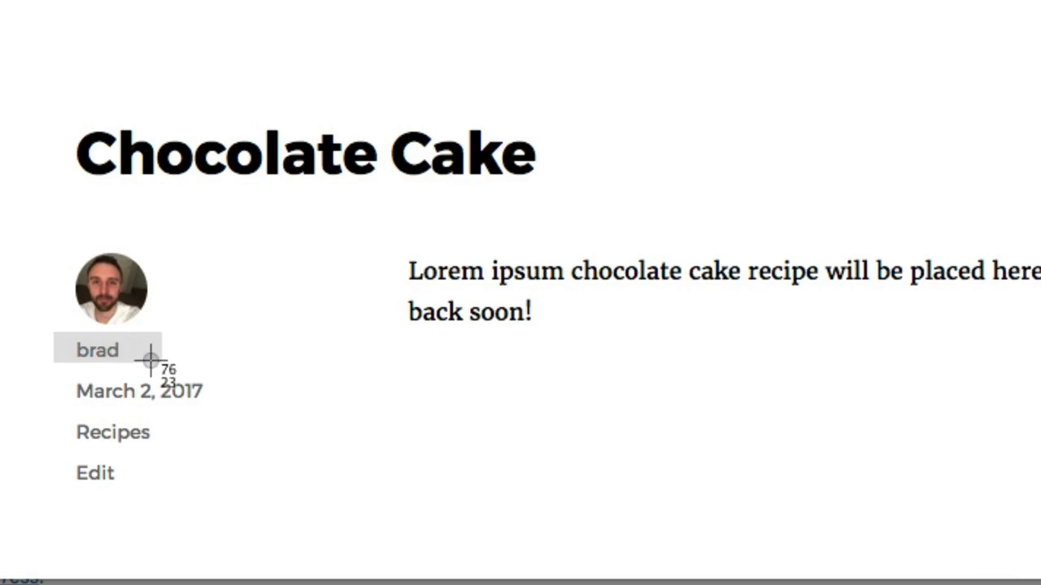
mouse_move(161, 370)
left_mouse_down()
mouse_move(132, 366)
mouse_move(153, 368)
left_mouse_up()
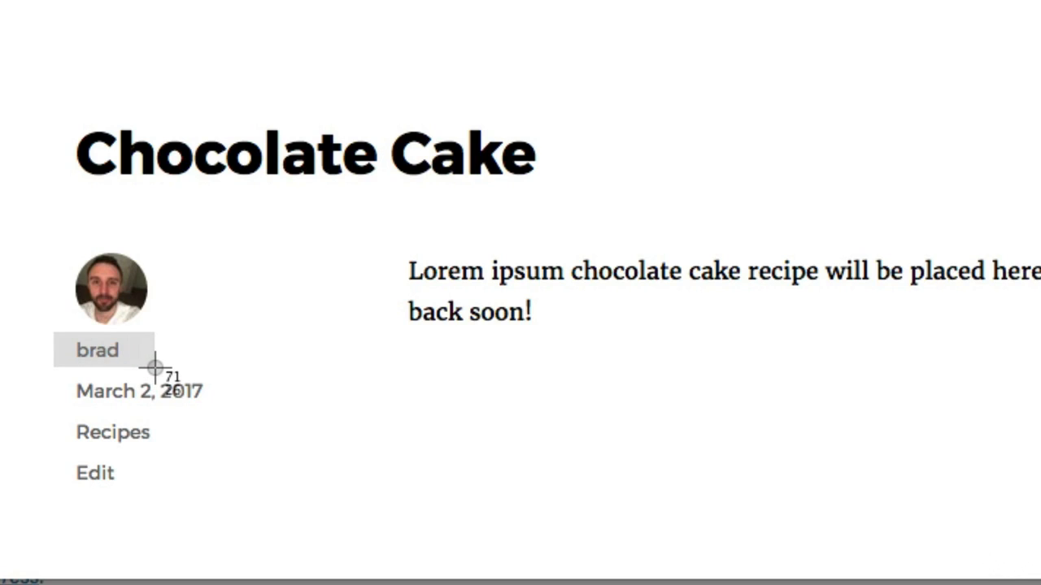
key("Escape")
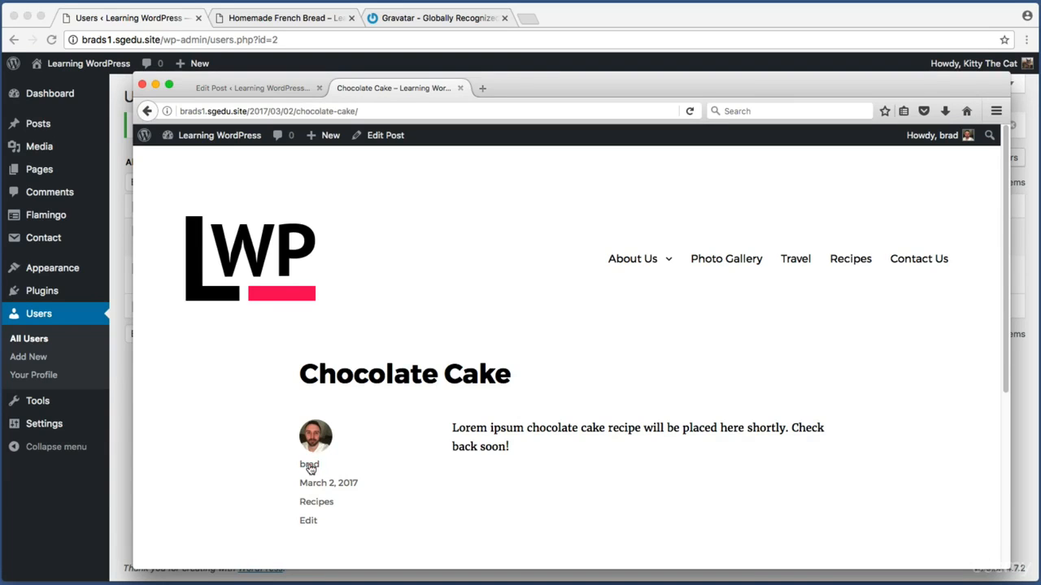
key("super+shift+4")
left_click_drag(281, 453, 372, 476)
Return to the Edit Post tab, capture the sidebar menu, and open Profile
left_click(279, 84)
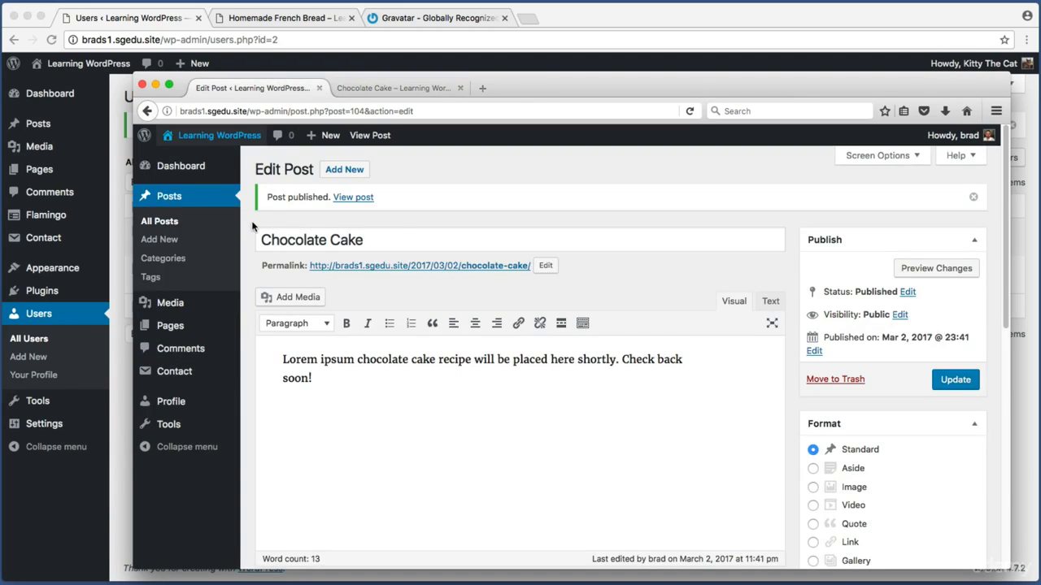
key("super+shift+4")
left_click_drag(252, 225, 184, 382)
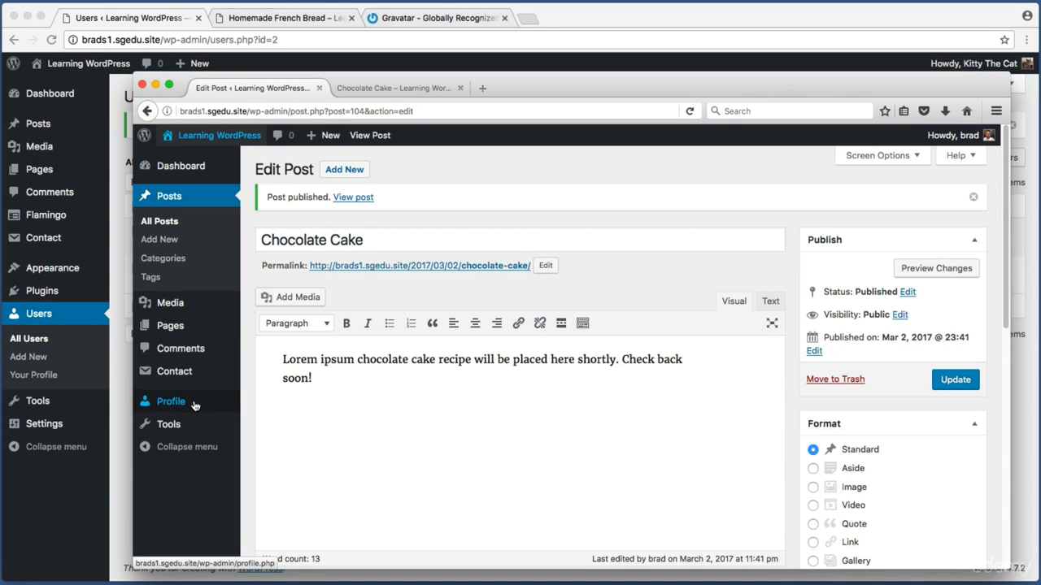
key("super+shift+4")
mouse_move(200, 392)
left_mouse_down()
mouse_move(122, 414)
mouse_move(204, 403)
left_mouse_up()
key("super+shift+4")
left_click_drag(199, 391, 145, 407)
left_click(164, 404)
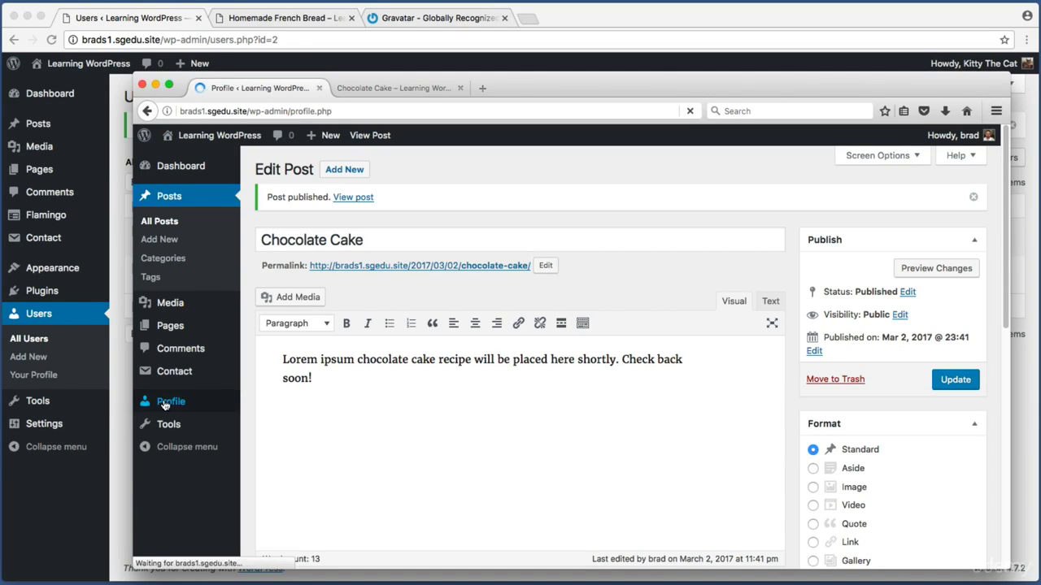
Set the nickname to 'Brad the Chef' and choose it as the public display name
scroll(1008, 270, "down", 3)
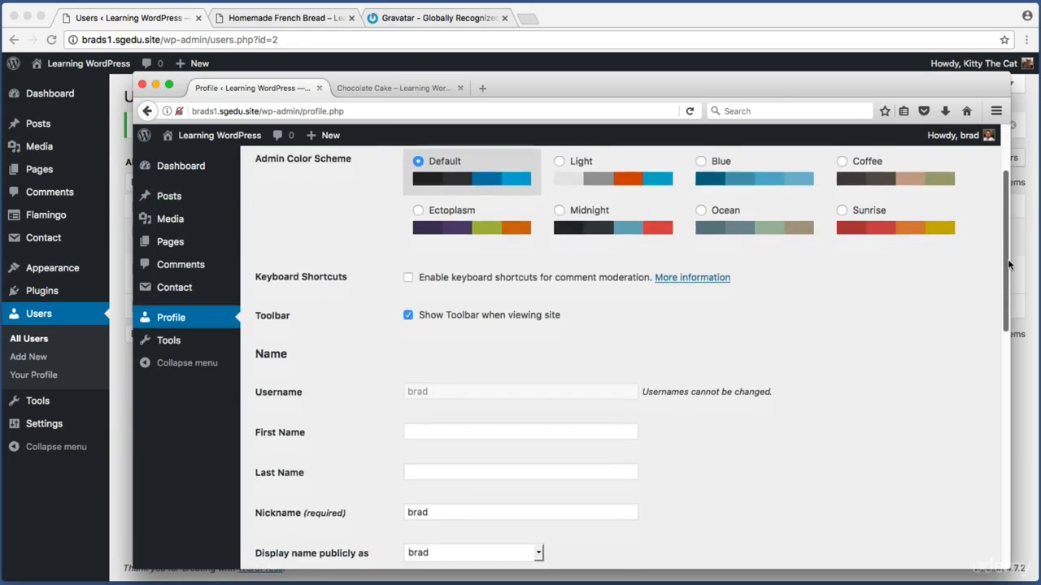
key("super+shift+4")
left_click_drag(258, 405, 200, 476)
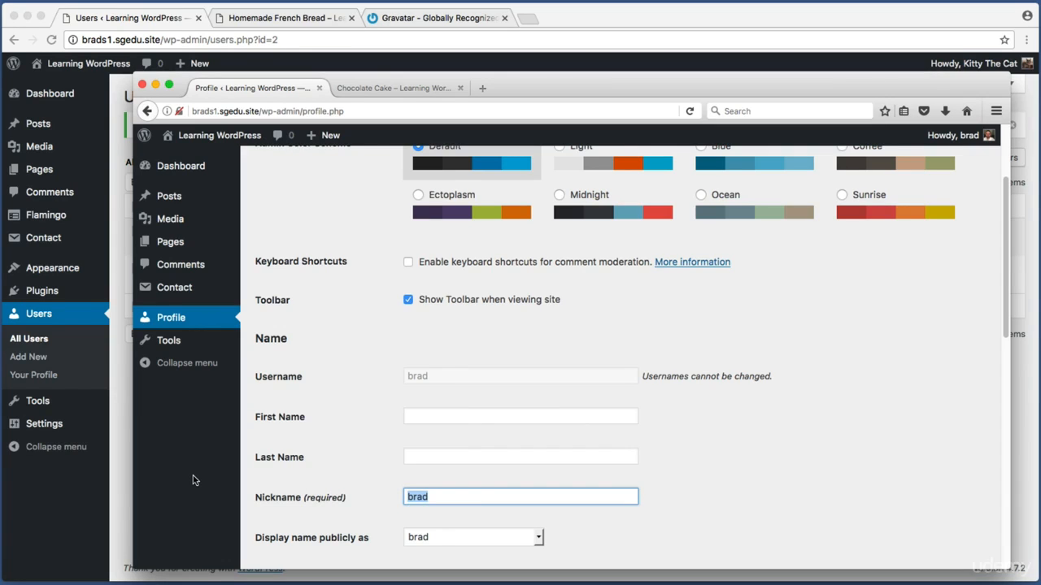
type("Brad the Chef")
key("super+shift+4")
left_click_drag(258, 523, 564, 561)
left_click(523, 543)
left_click(492, 520)
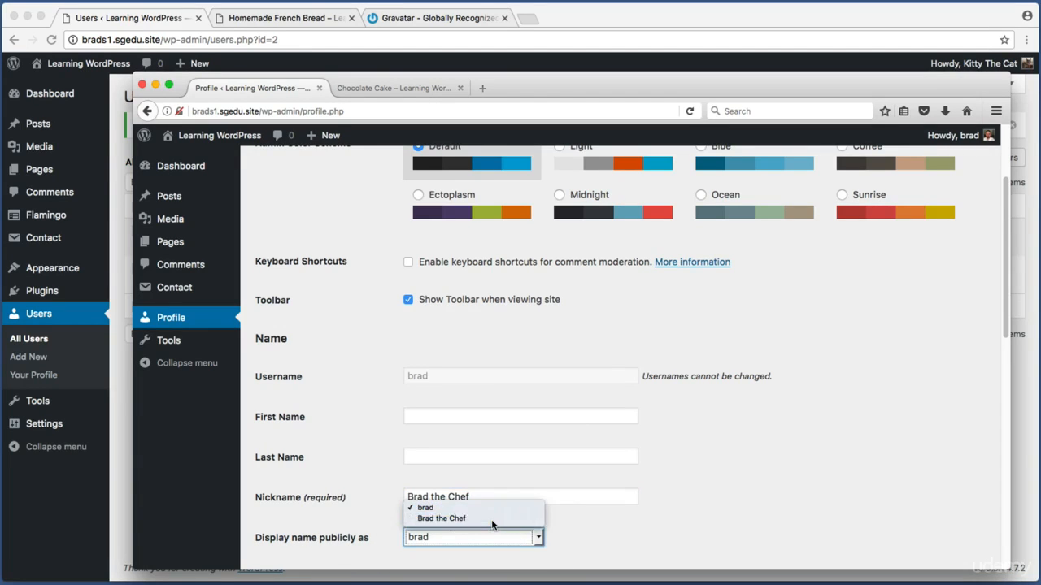
Save the profile with Update Profile and return to the Chocolate Cake post tab
left_click_drag(1005, 329, 1006, 561)
key("super+shift+4")
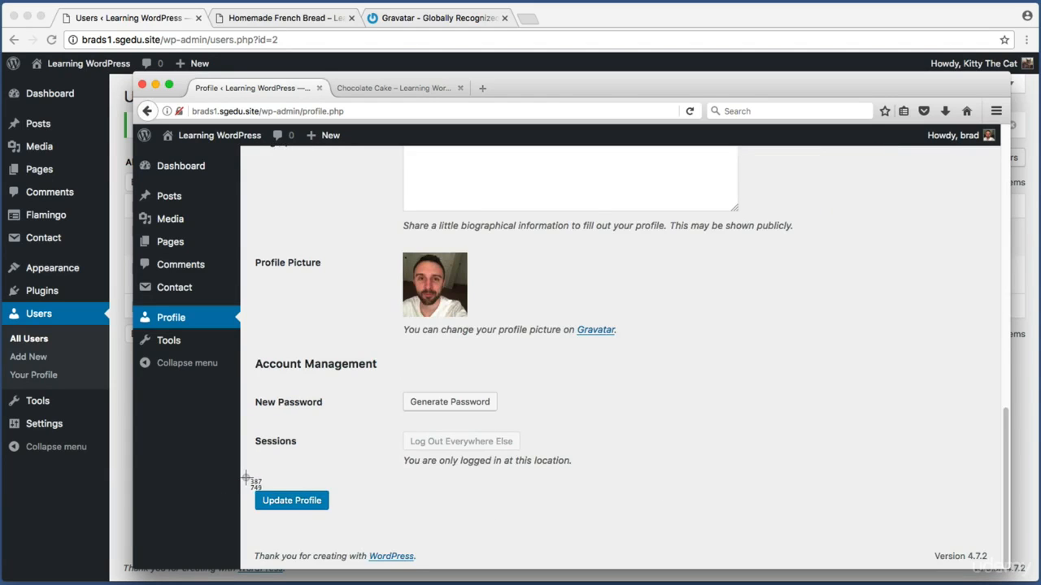
left_click_drag(249, 478, 360, 532)
left_click(310, 499)
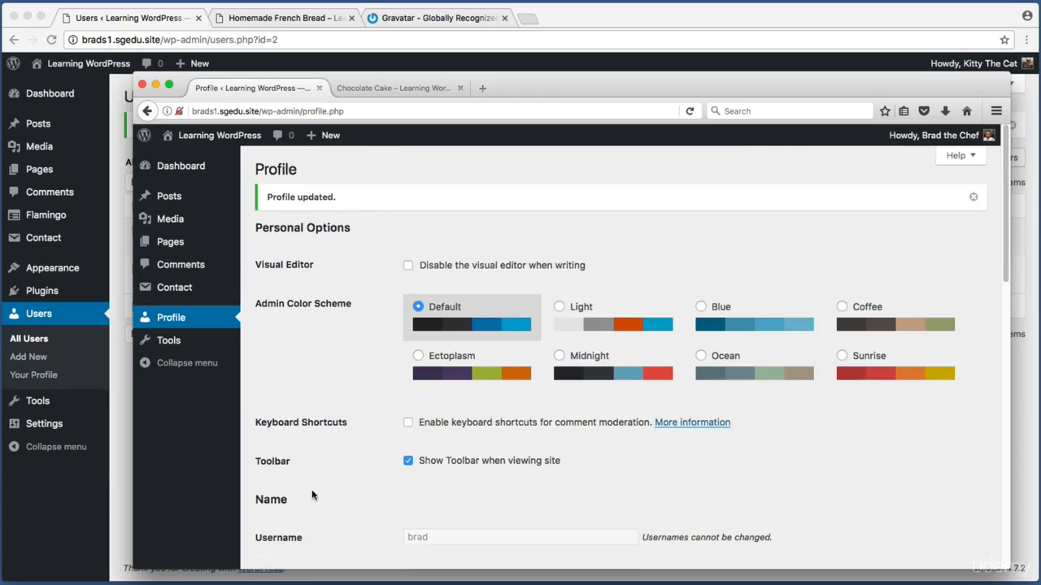
left_click(396, 89)
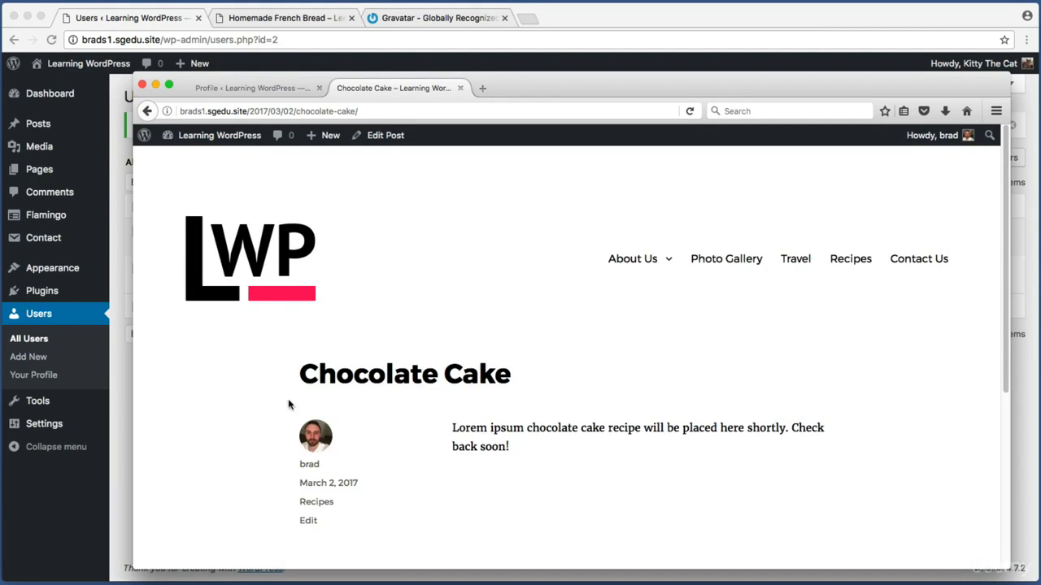
Reload the Chocolate Cake post to confirm the new author name, then advance the slide
key("super+r")
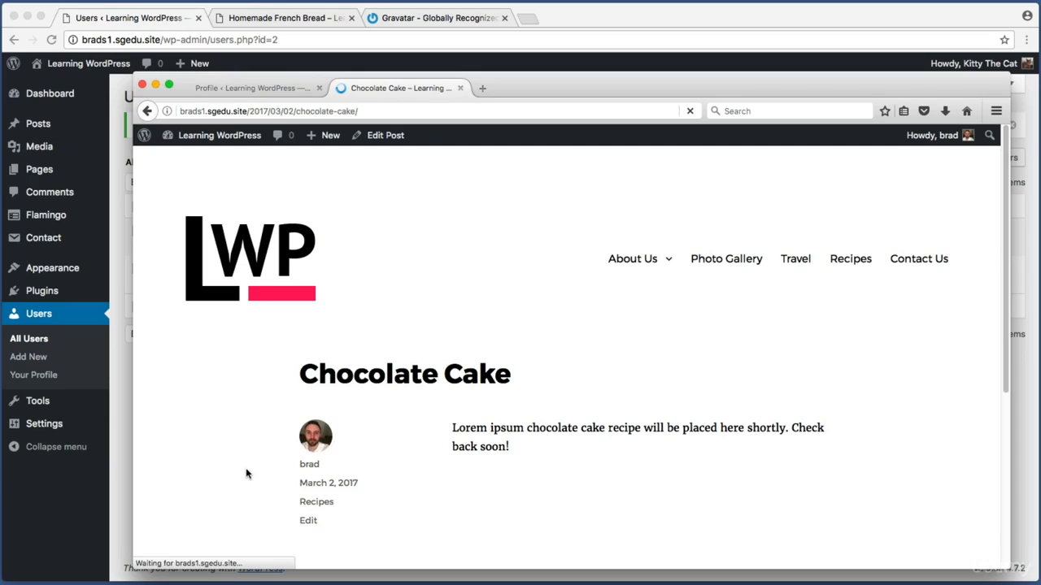
key("super+shift+4")
left_click_drag(294, 454, 379, 476)
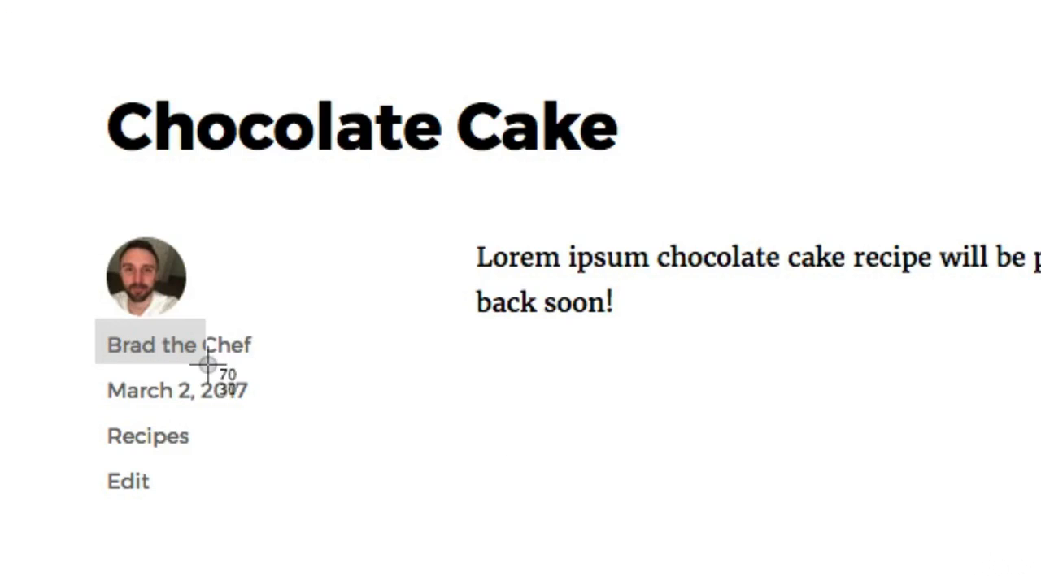
left_click_drag(299, 370, 276, 365)
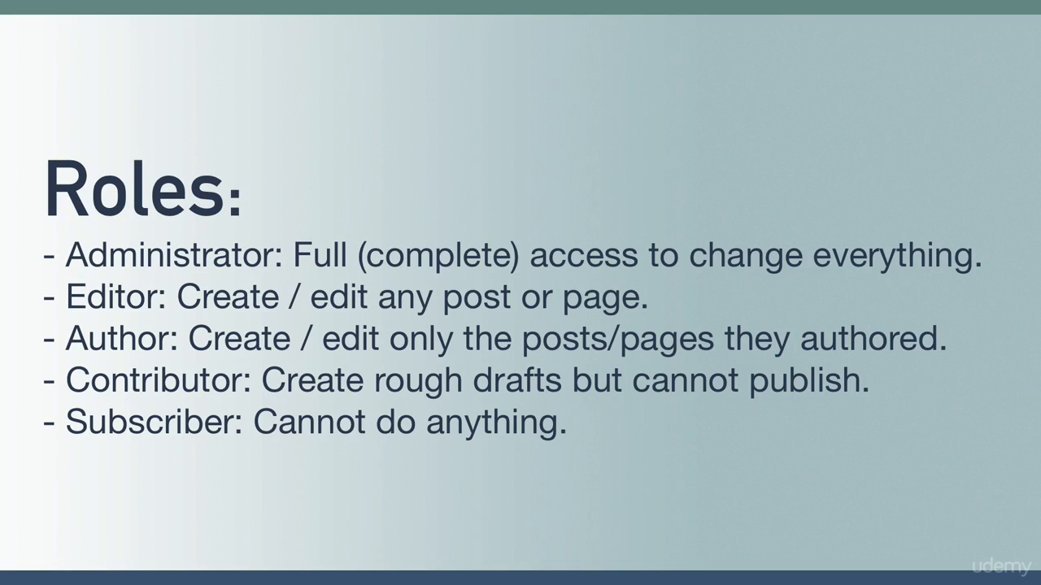
key("Right")
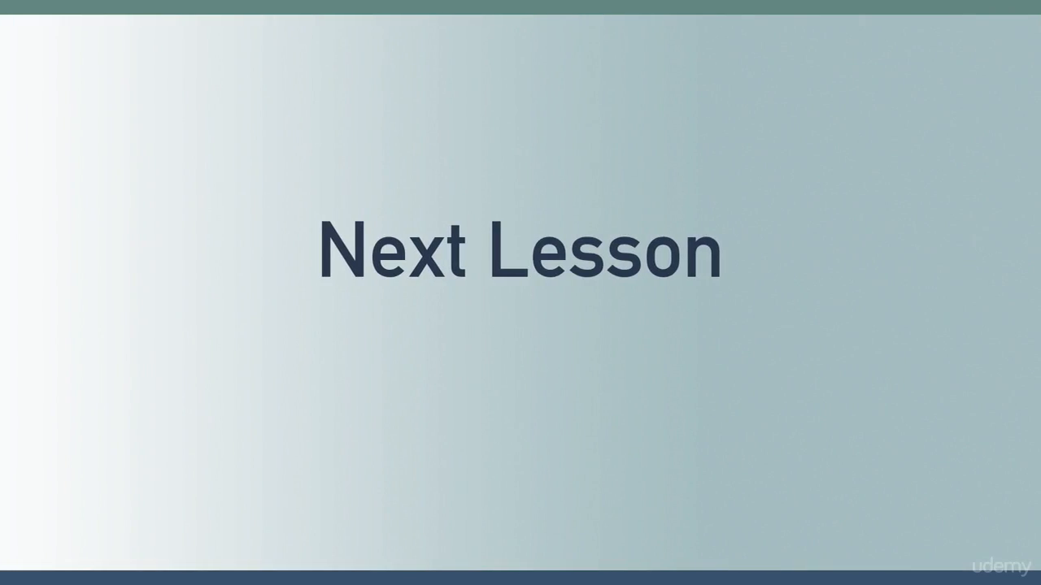